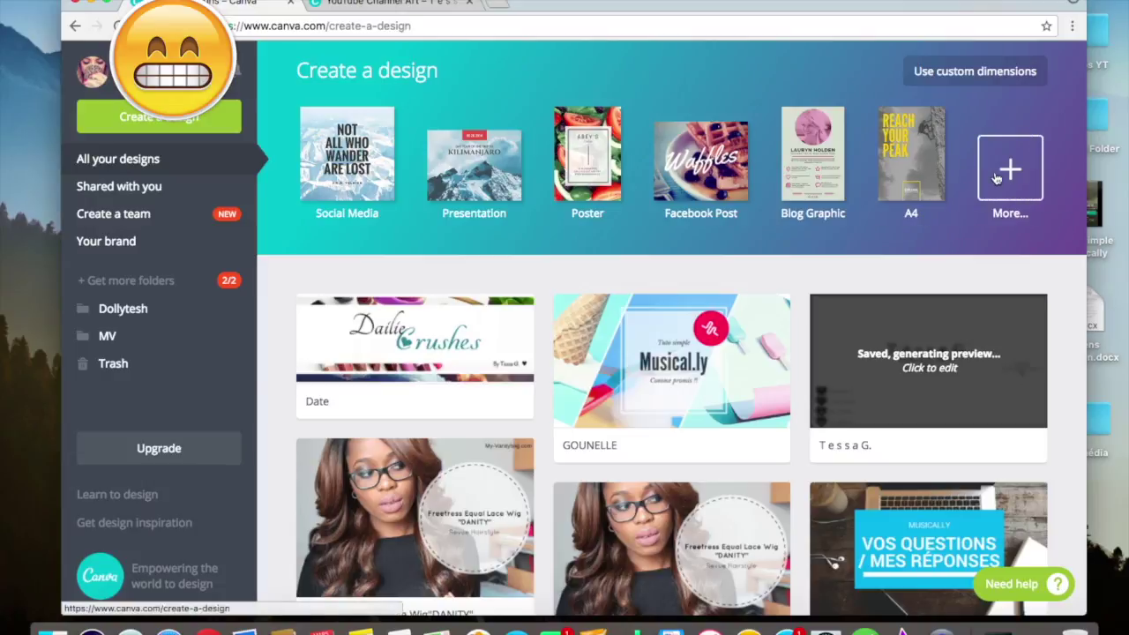
Create a new blank design with custom dimensions of 1546 × 423 px.
scroll(597, 380, "down", 10)
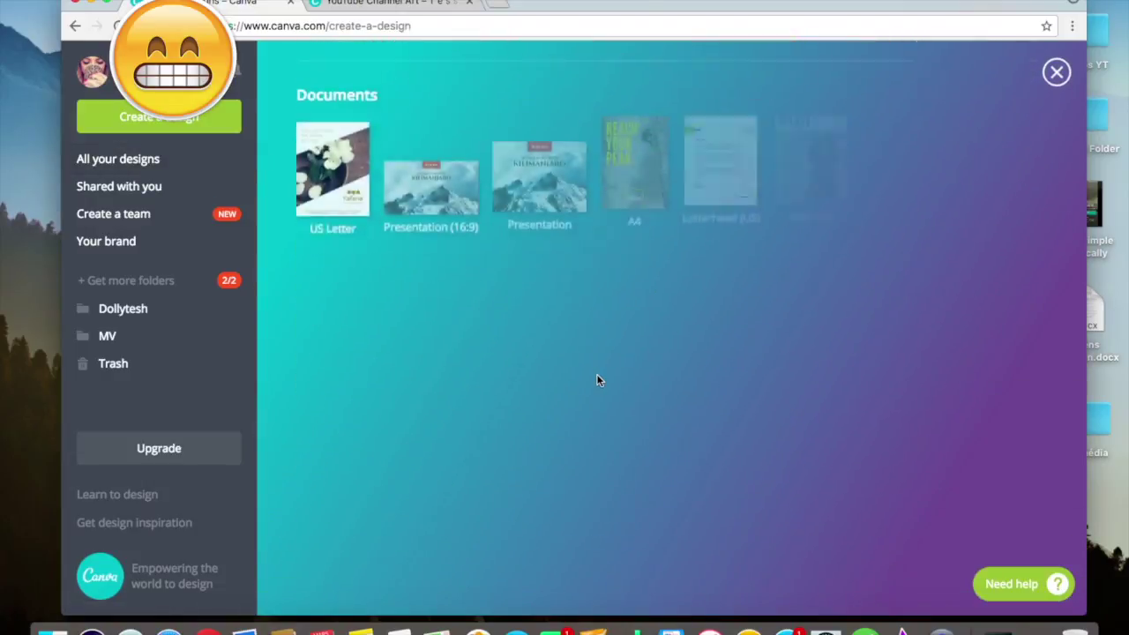
scroll(597, 380, "down", 5)
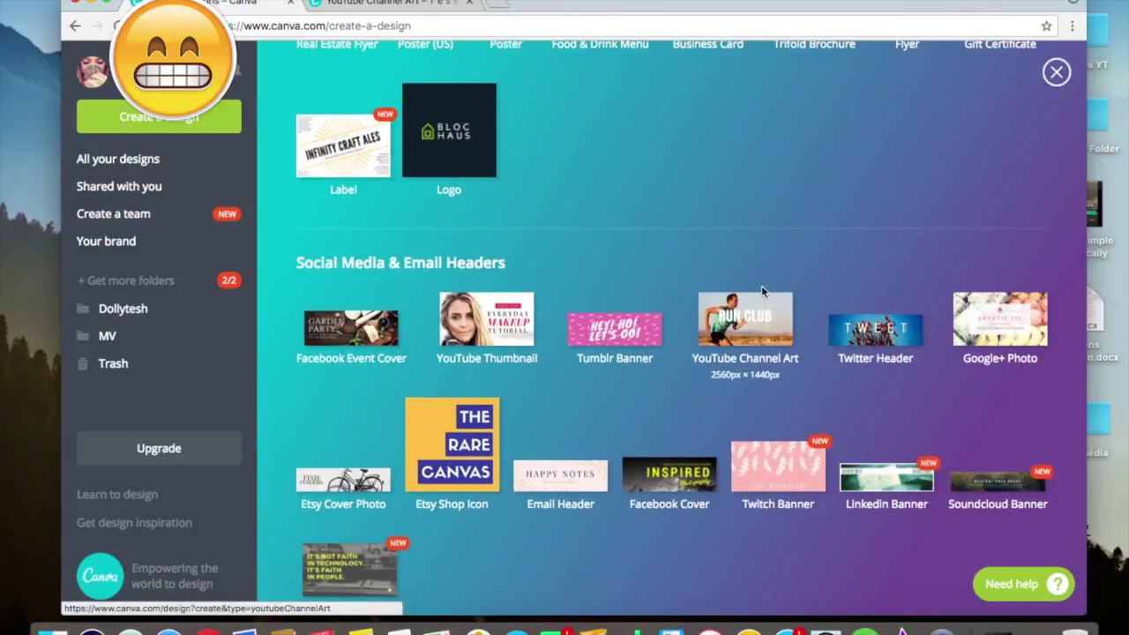
scroll(747, 302, "up", 15)
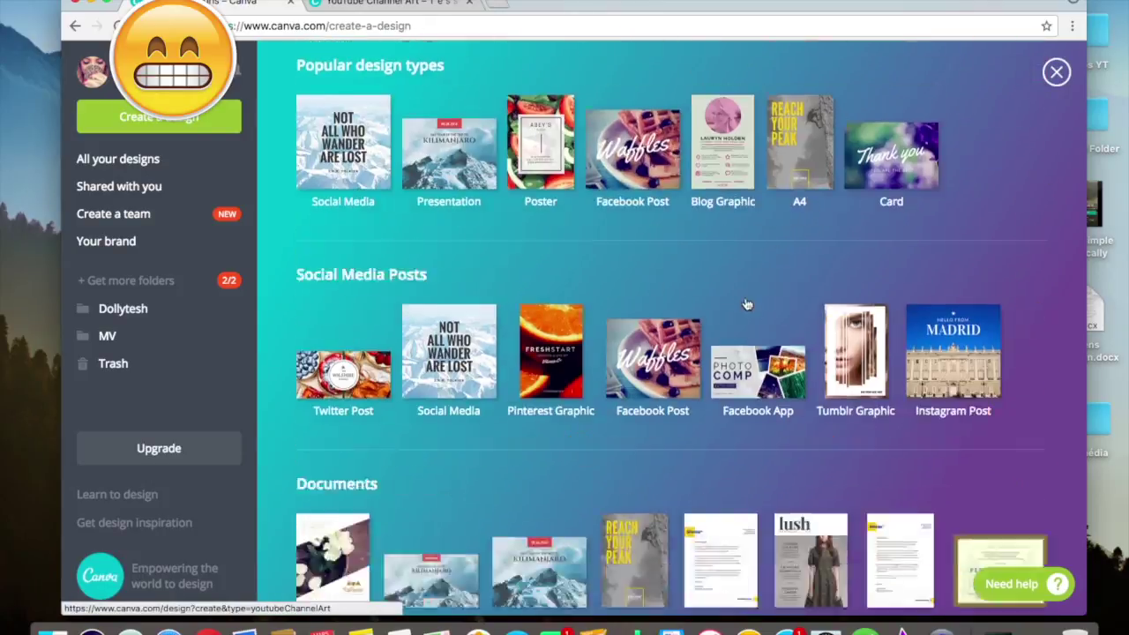
left_click(989, 76)
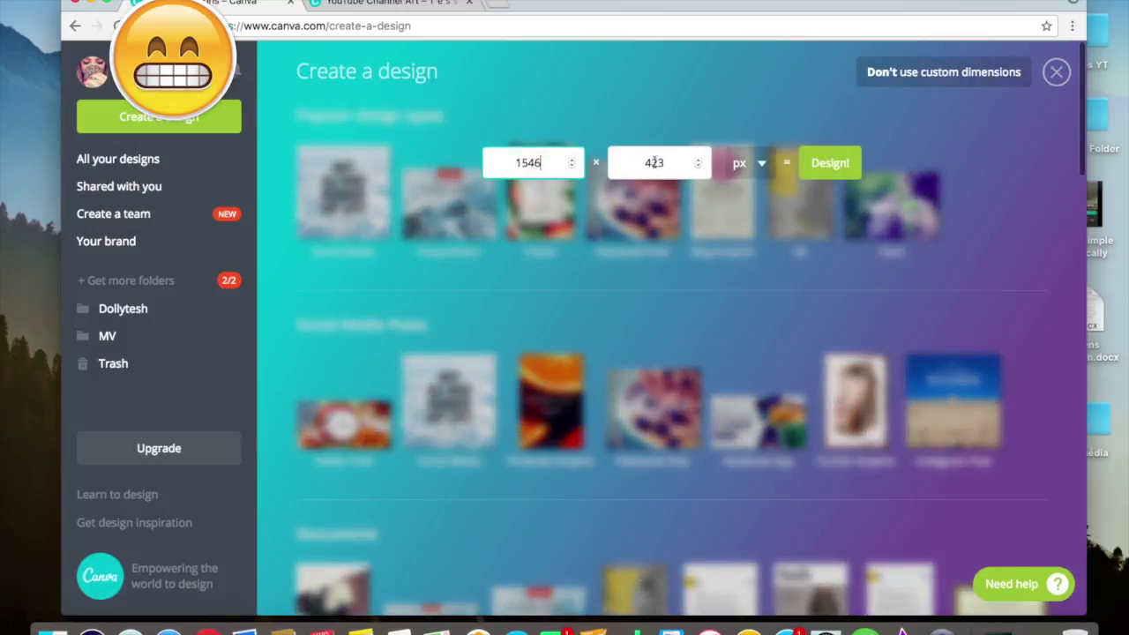
left_click(831, 166)
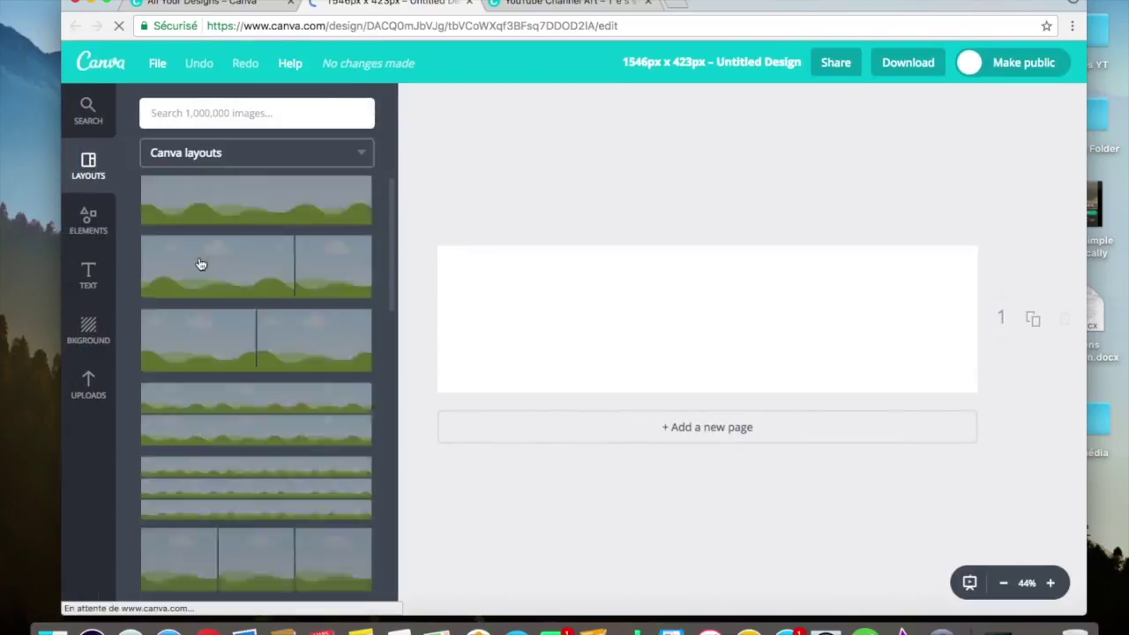
Add a heading to the blank banner and replace its placeholder with the channel owner's name, with spaces between the letters.
left_click(89, 281)
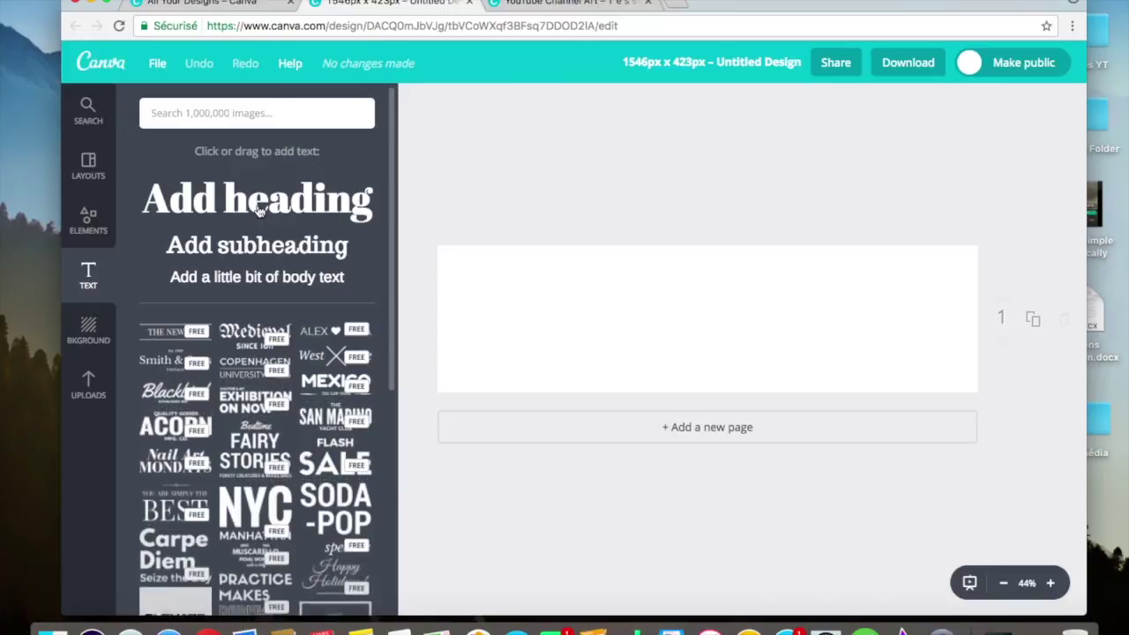
left_click(274, 208)
double_click(697, 339)
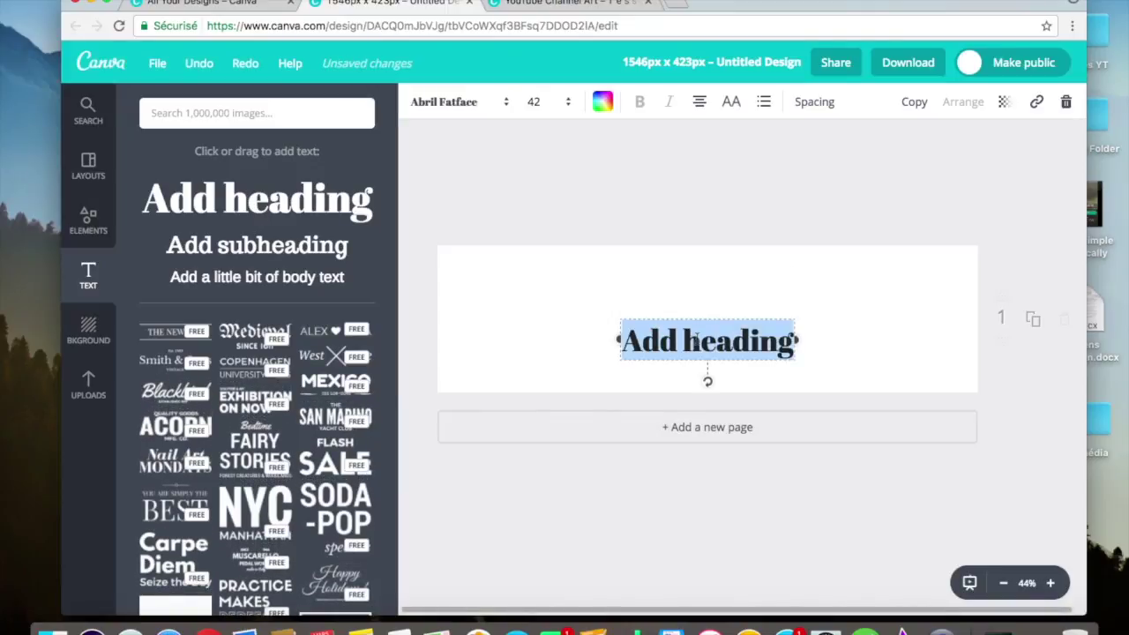
type("Te")
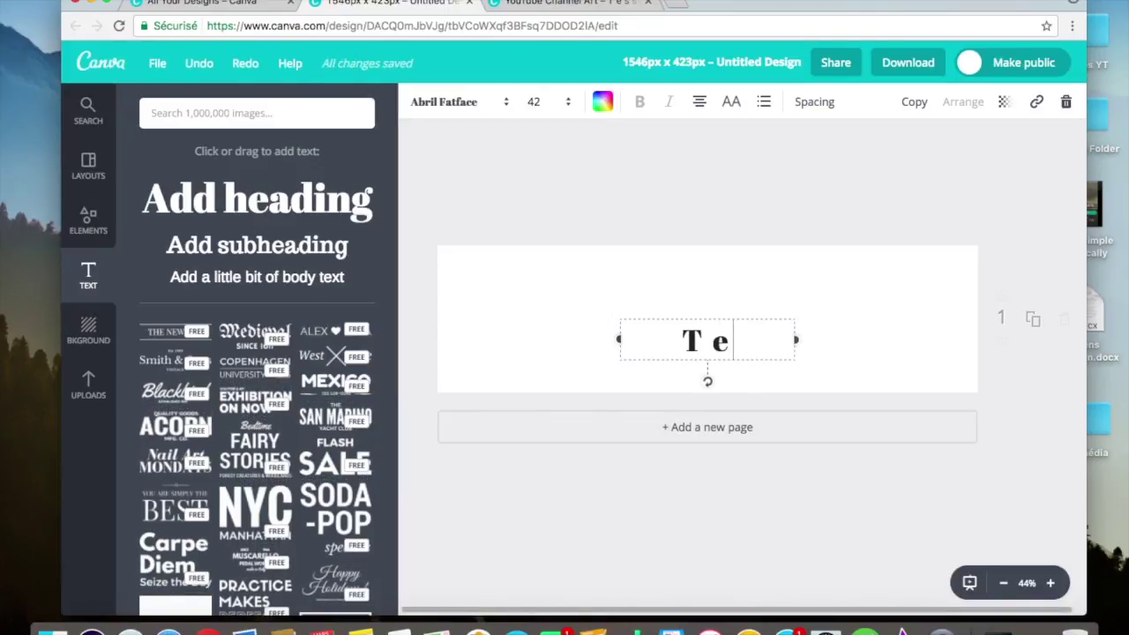
type("ssa")
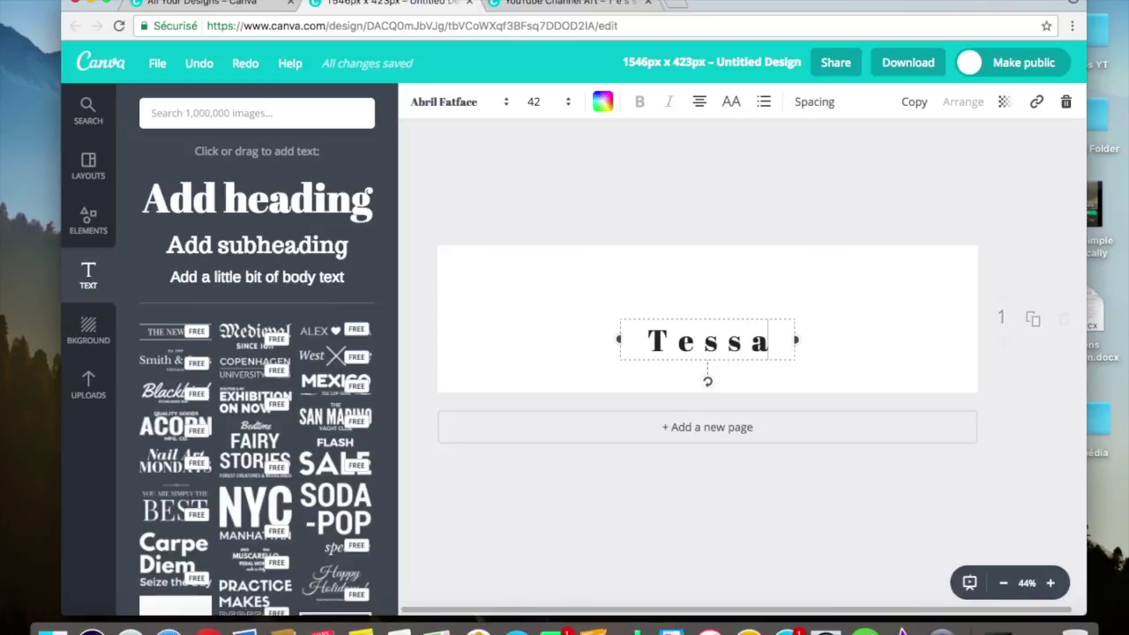
type("G.")
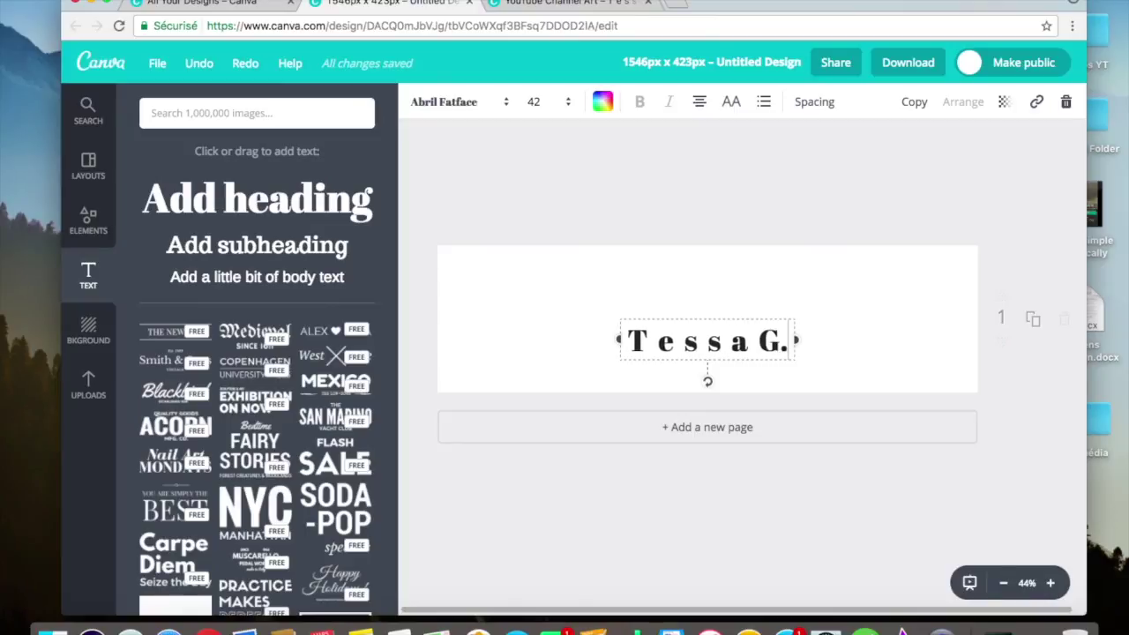
Set the heading's font size to 48 and move it up, horizontally centred near the banner's upper edge.
double_click(713, 343)
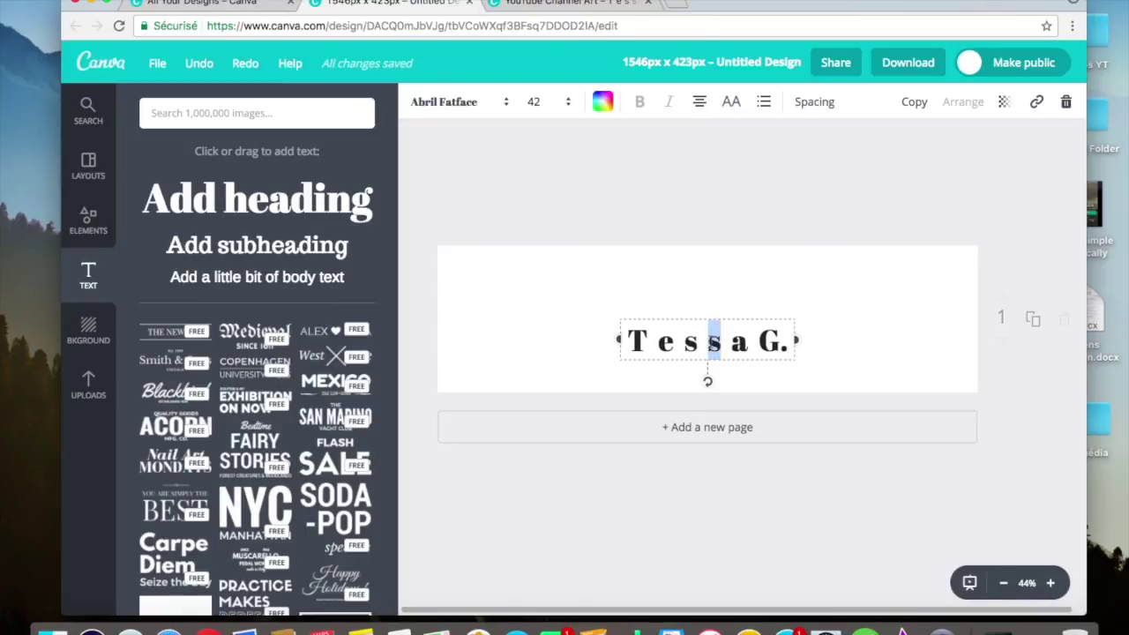
left_click(564, 103)
left_click(538, 340)
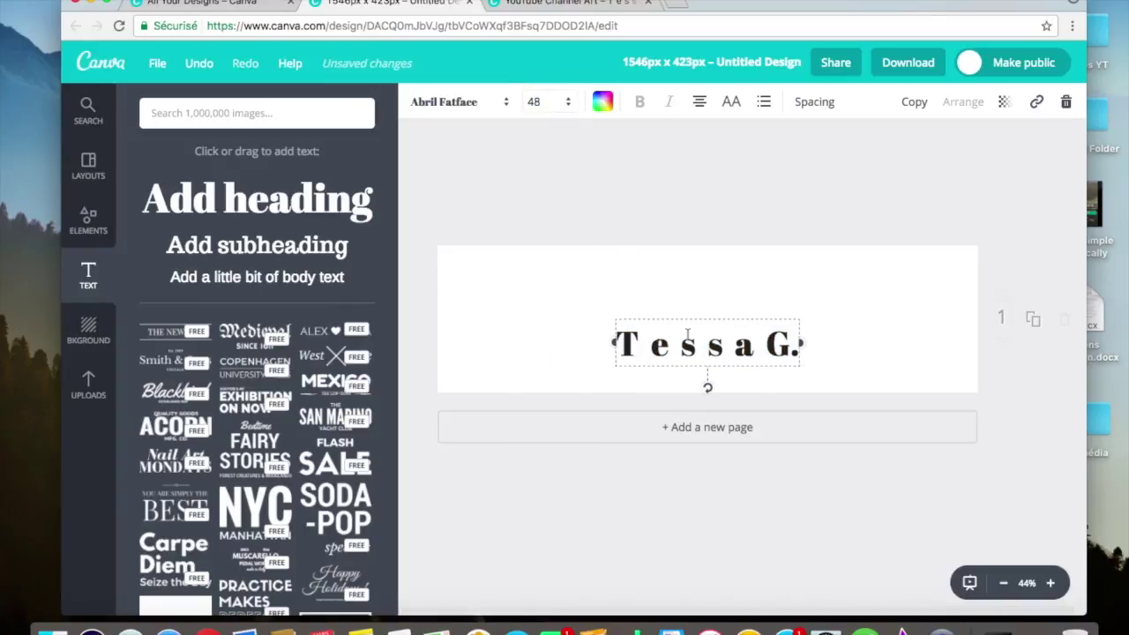
left_click_drag(734, 318, 732, 264)
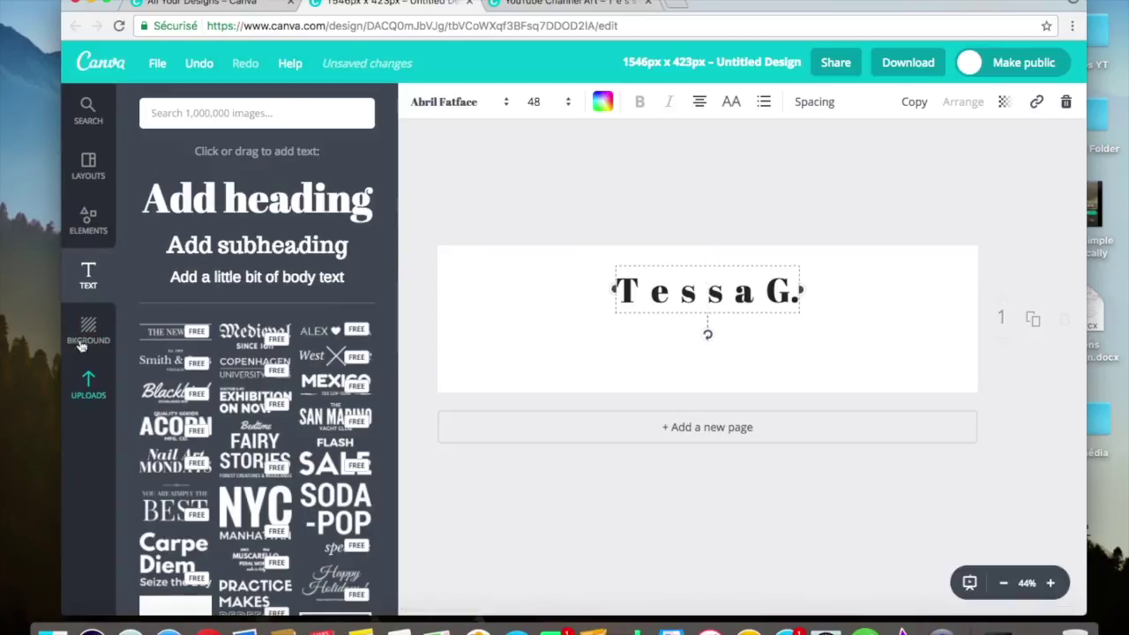
Add a short solid line beside the heading, rotate it to 90° and colour it white.
left_click(89, 219)
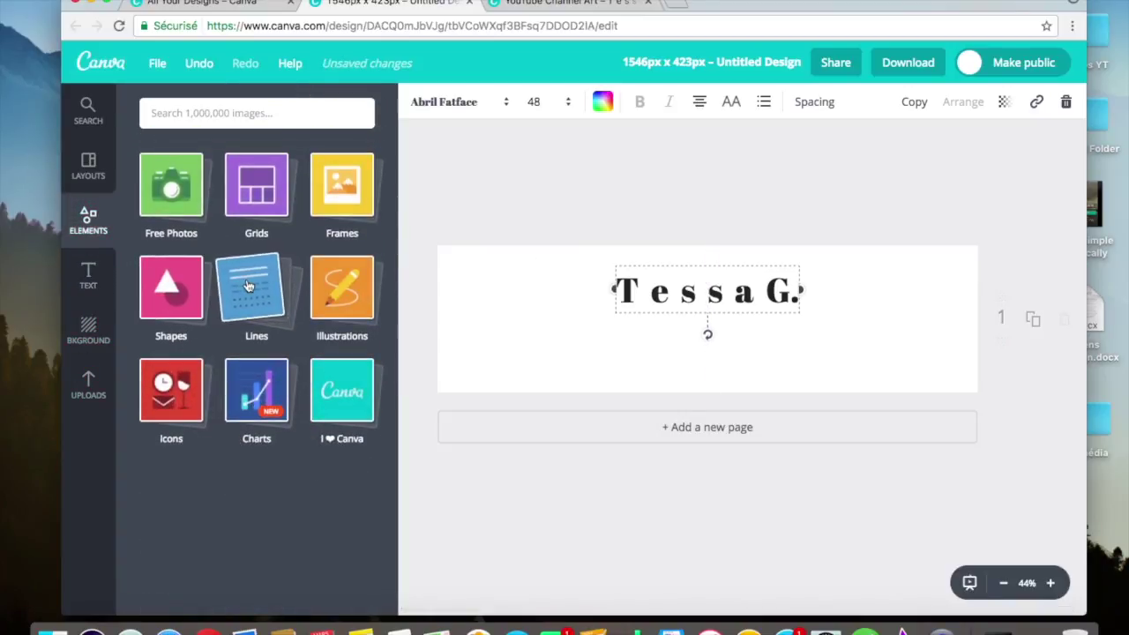
left_click(256, 287)
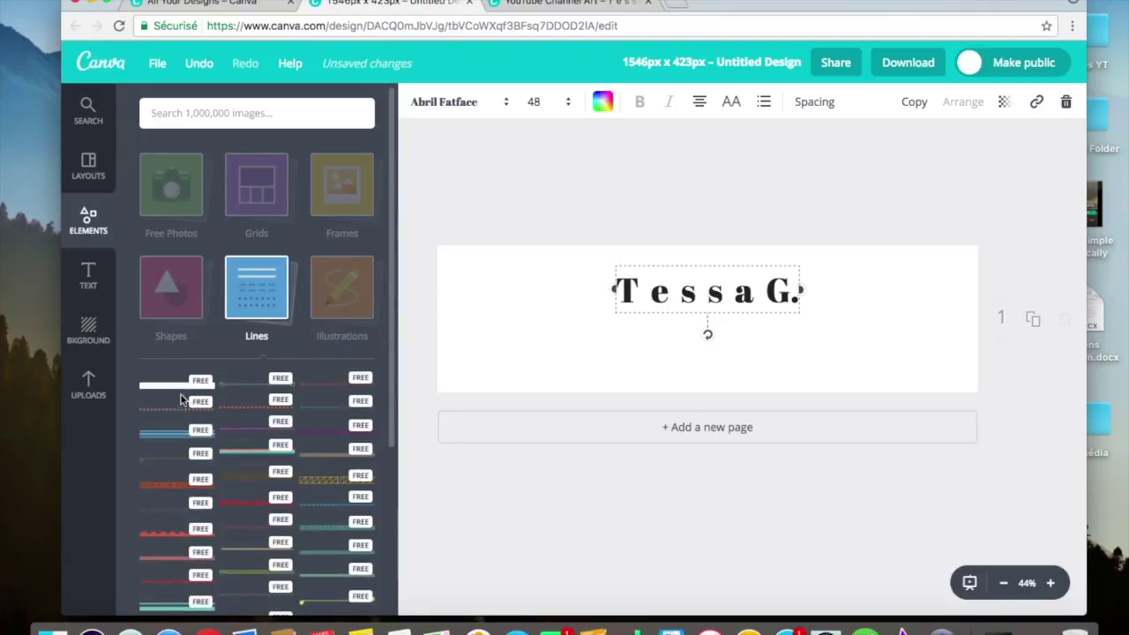
left_click(174, 392)
left_click_drag(554, 306, 812, 329)
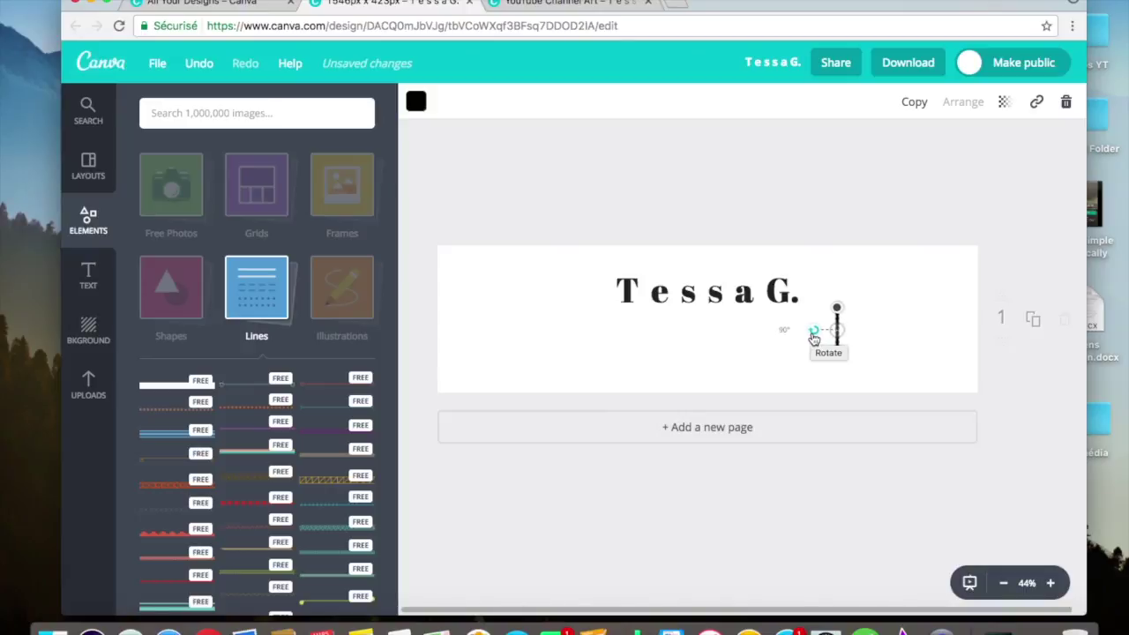
left_click(417, 102)
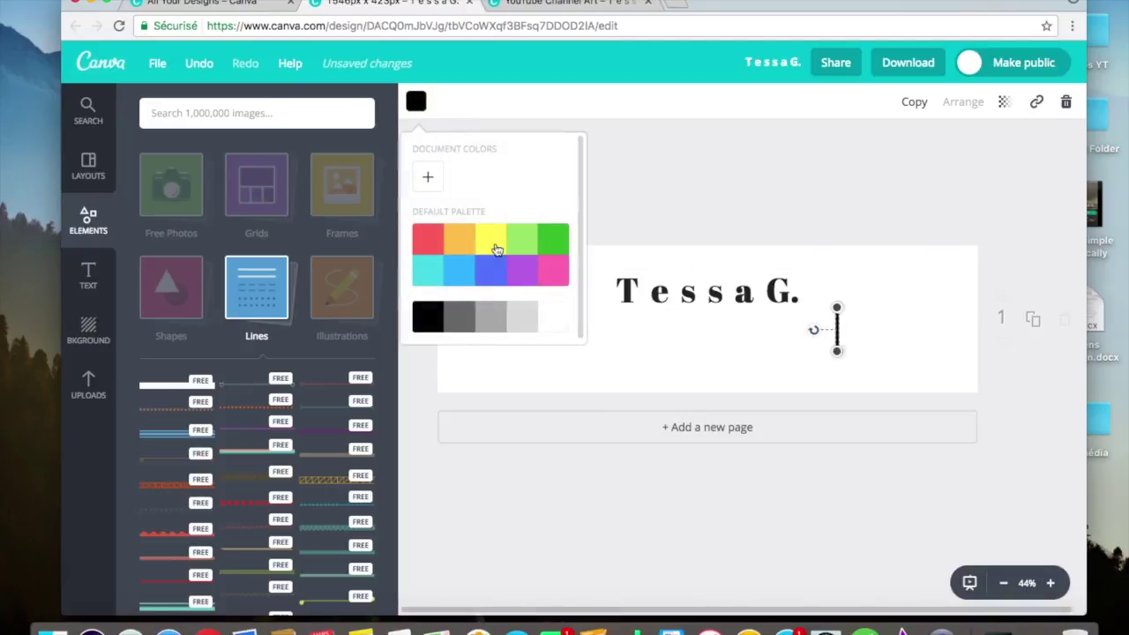
left_click(550, 321)
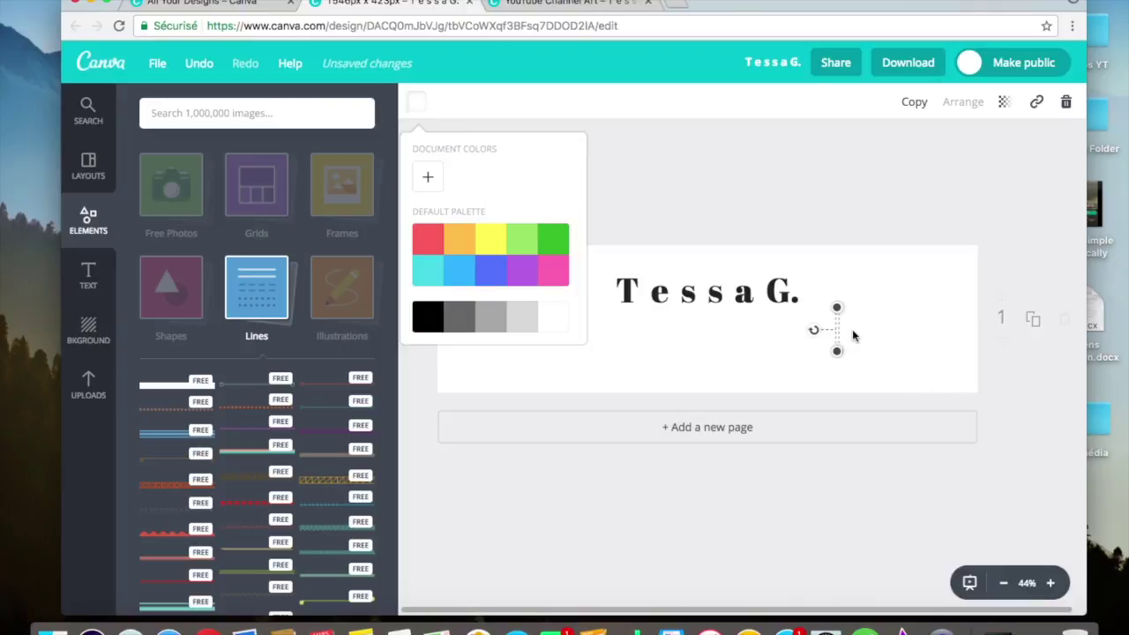
Place the white vertical line and copies of it over the heading's letters to cut a thin stripe through them.
left_click_drag(839, 333, 627, 297)
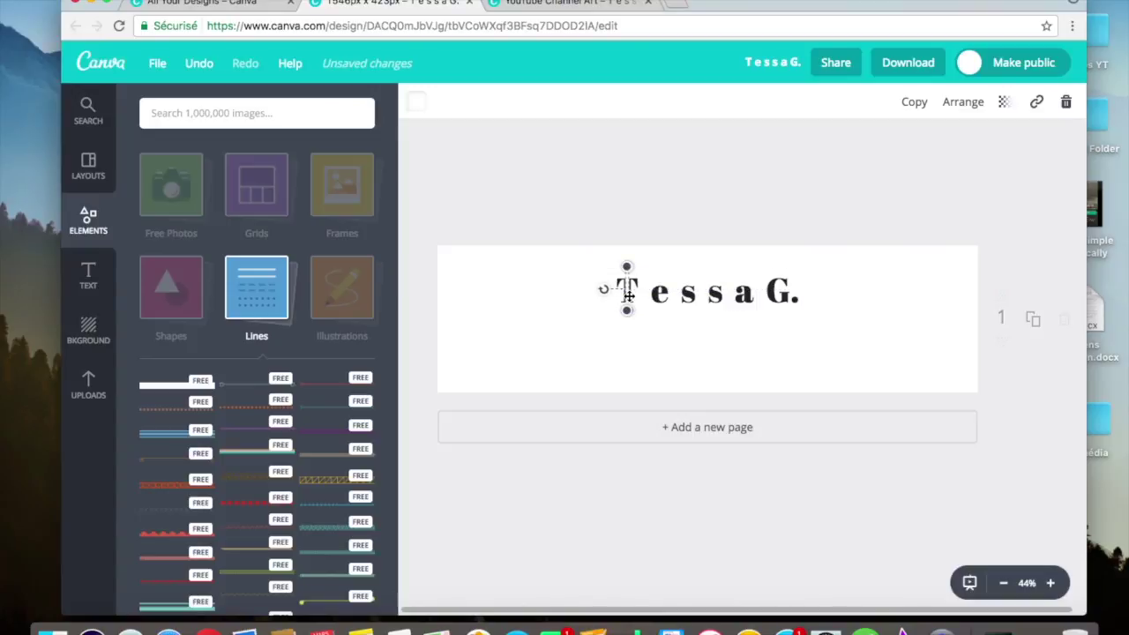
left_click_drag(628, 297, 686, 305)
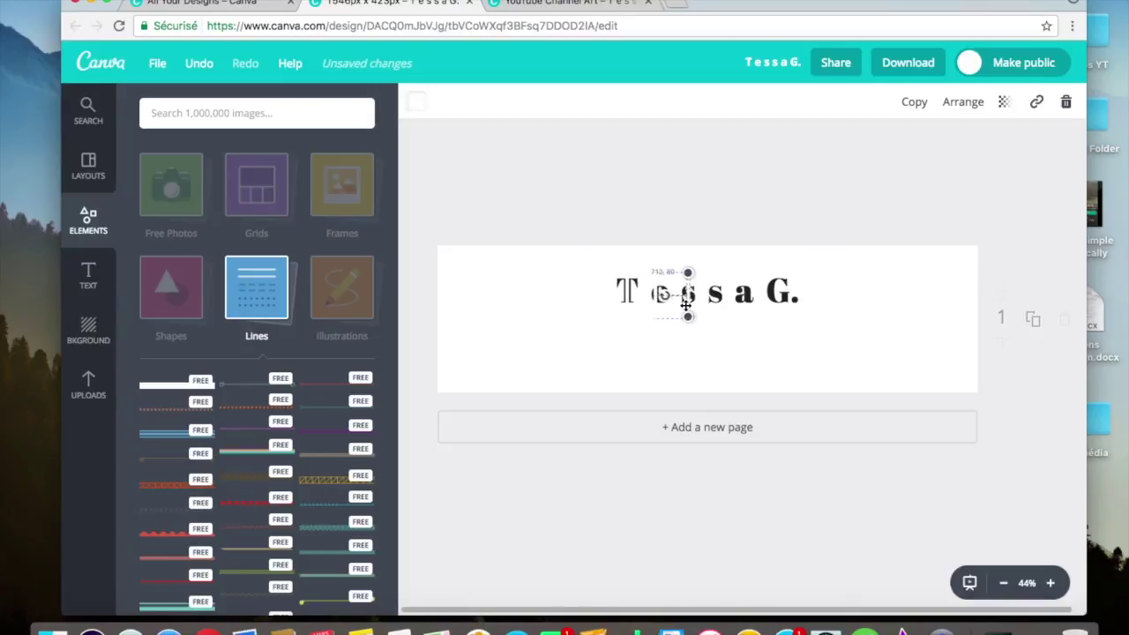
left_click_drag(686, 305, 714, 302)
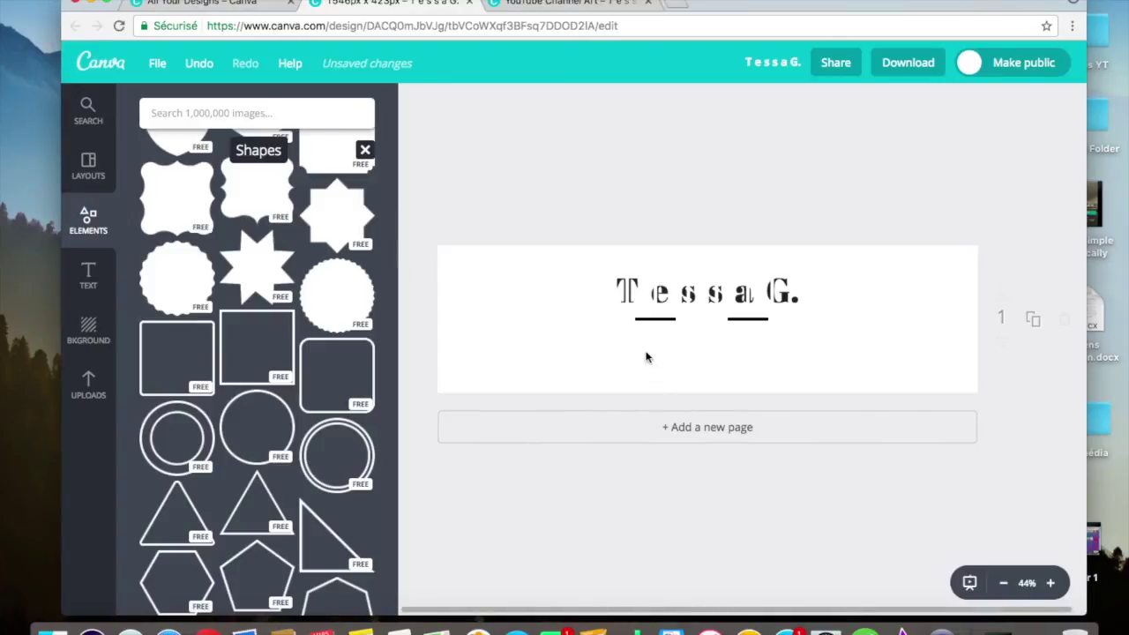
Add a small outlined triangle between the two black lines and overlay an upside-down duplicate to form a six-pointed star.
left_click(255, 504)
left_click_drag(626, 251, 702, 326)
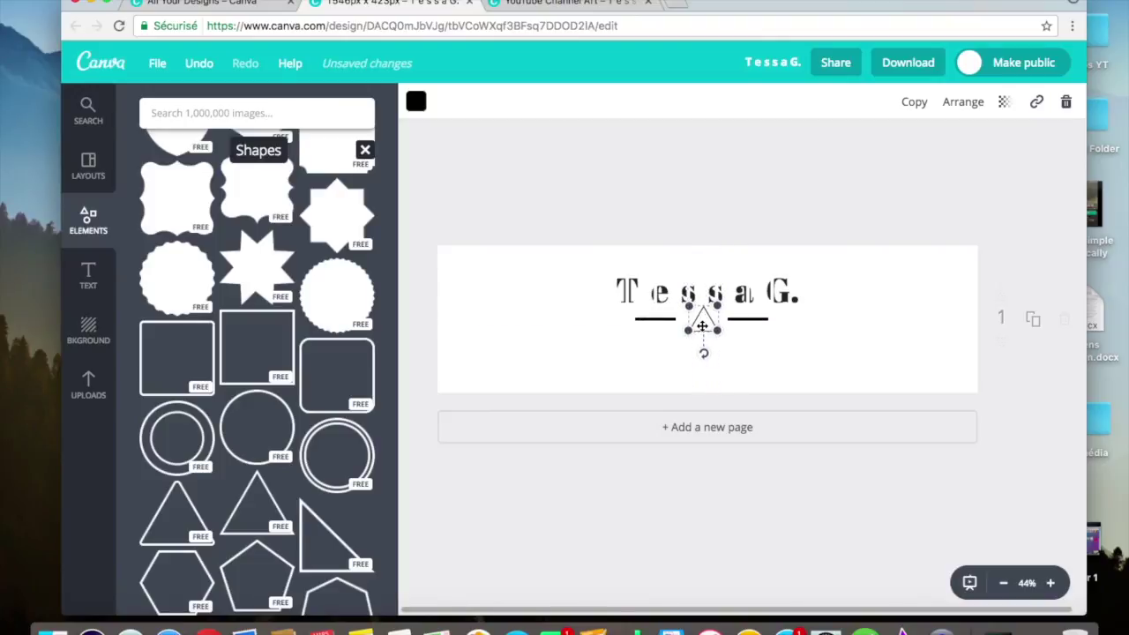
key("super+d")
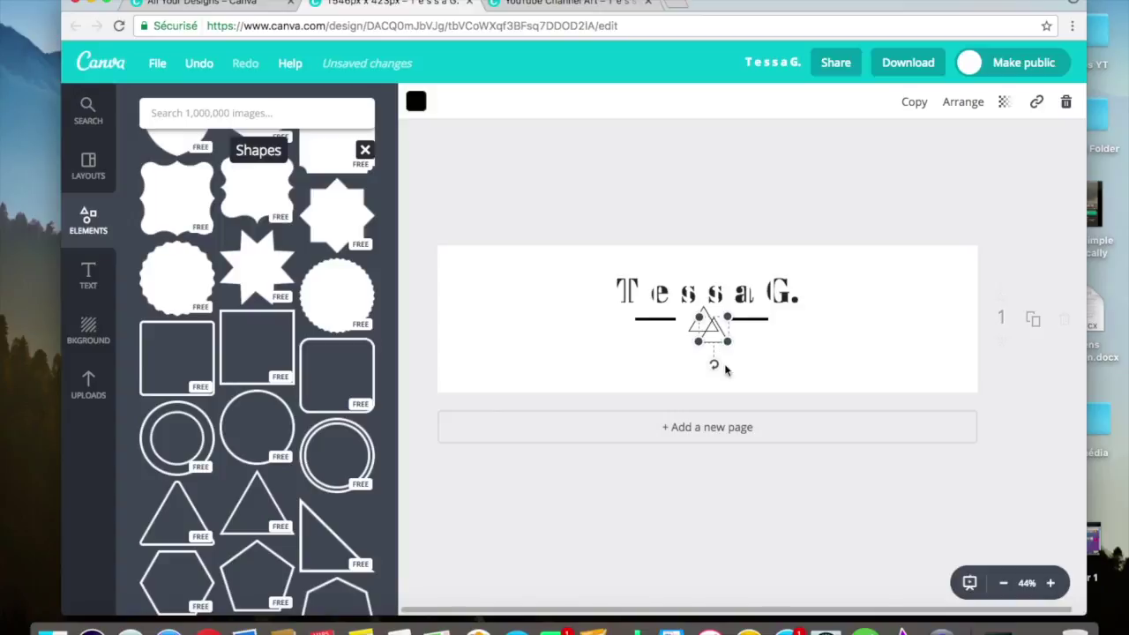
left_click_drag(714, 368, 708, 325)
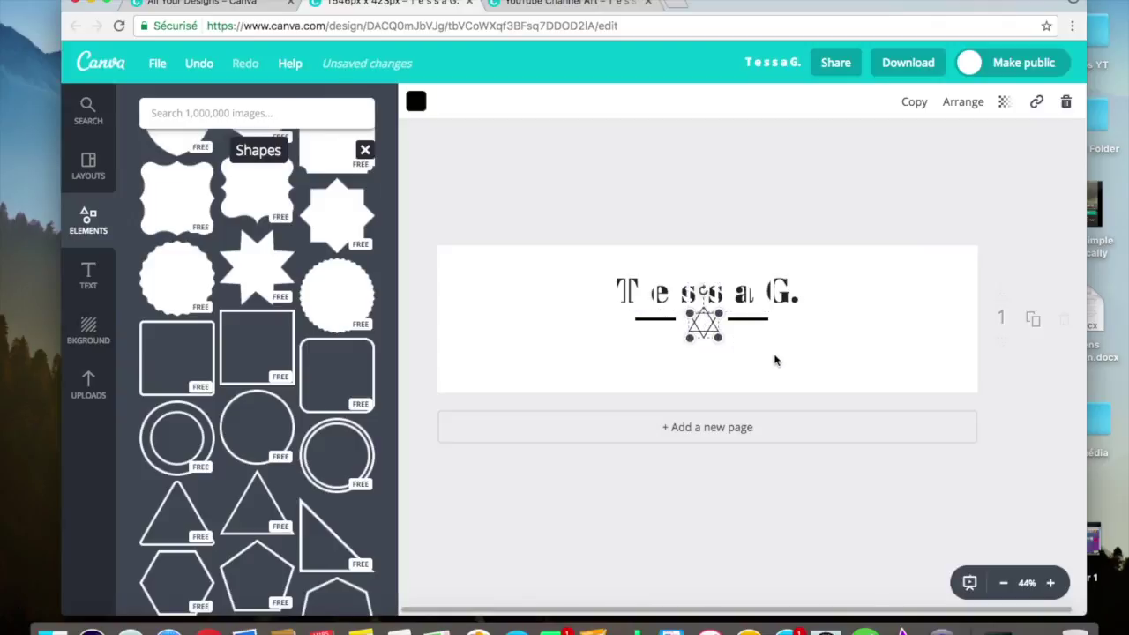
left_click(775, 359)
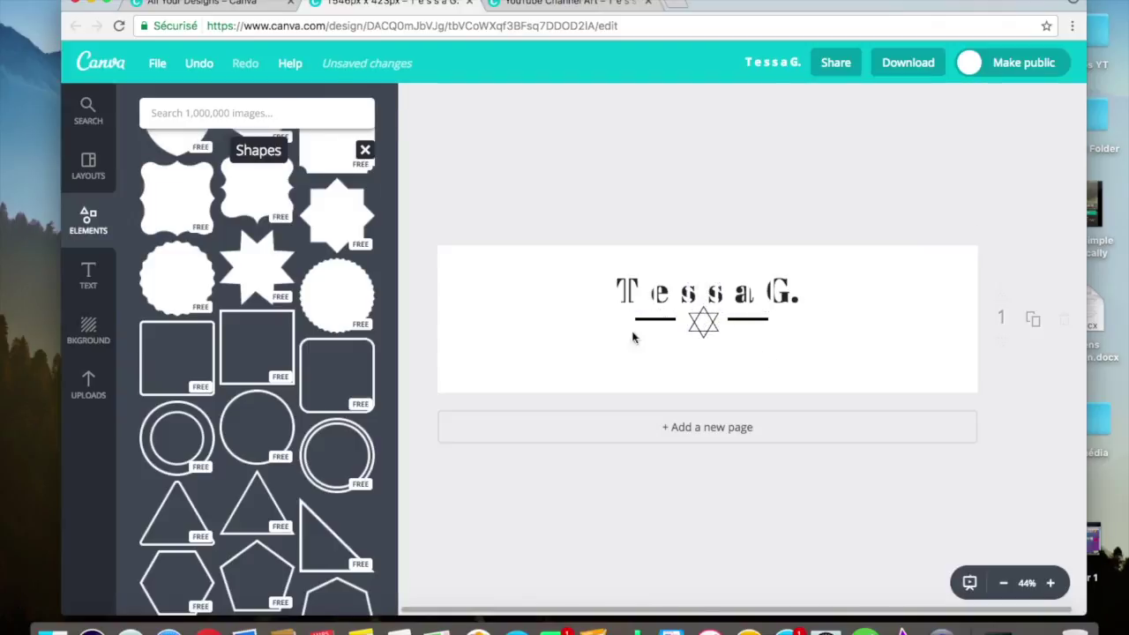
Add body text centred beneath the star reading "Beauté, Tech et Blabla".
left_click(90, 276)
left_click(254, 284)
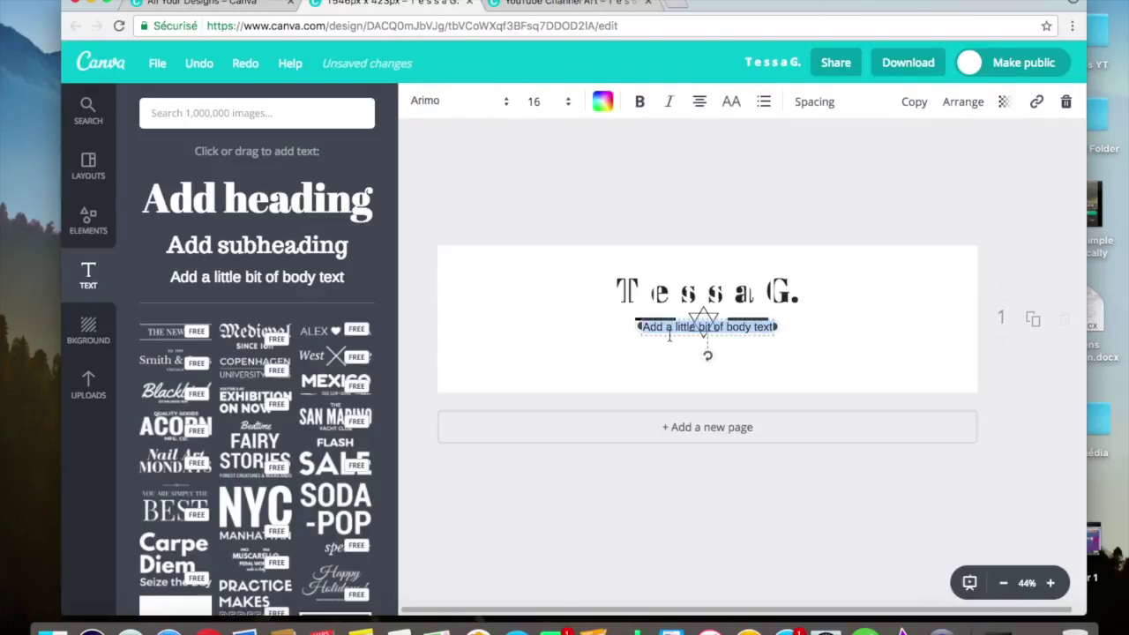
left_click_drag(670, 337, 666, 356)
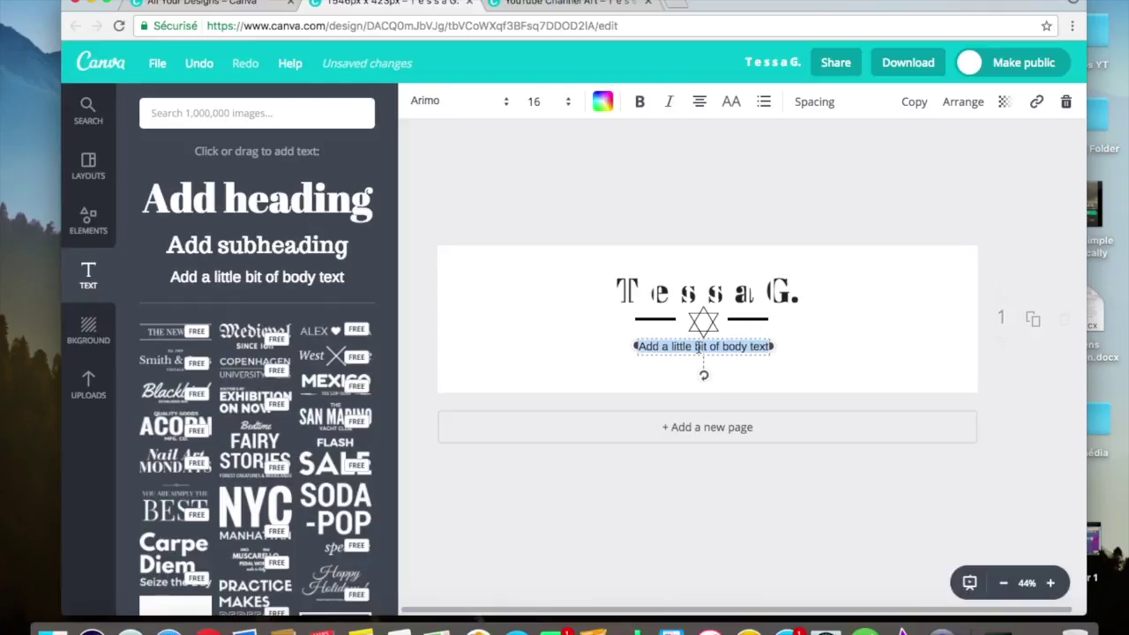
type("Beauté, Tech e")
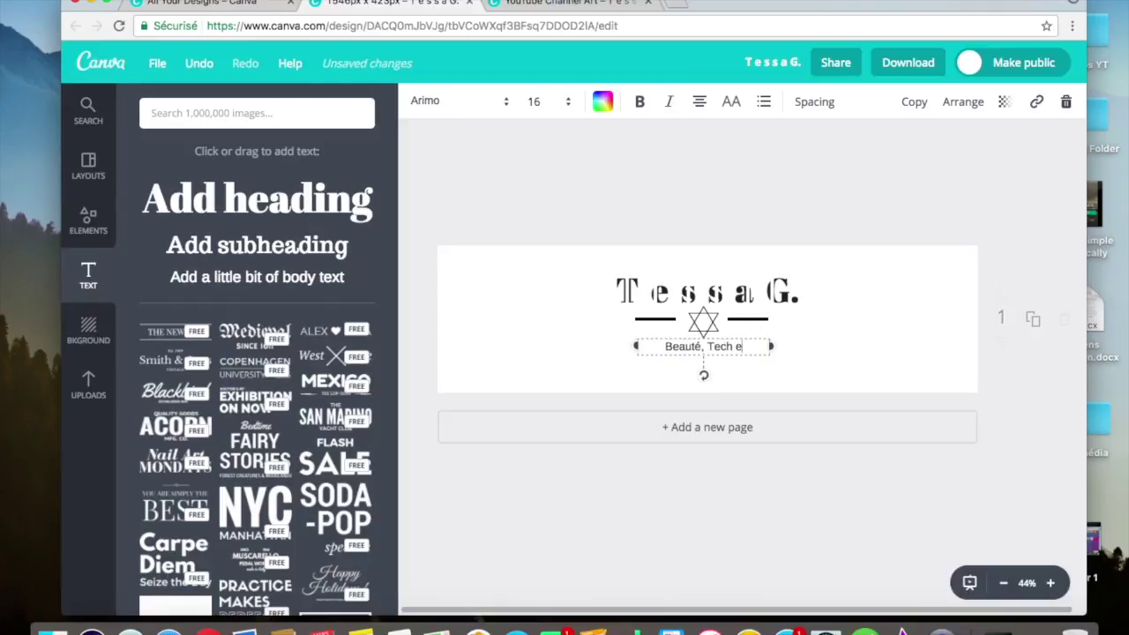
type("t Blablab")
key("BackSpace")
key("BackSpace")
key("BackSpace")
type("la")
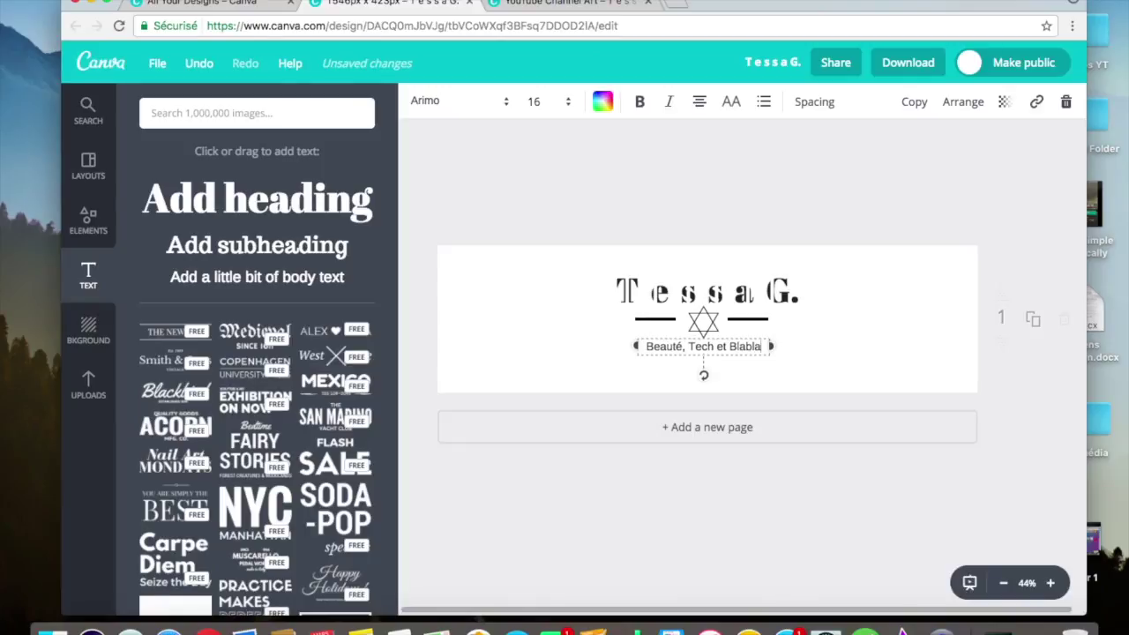
Set the tagline beneath the star in the Allura font at size 24.
triple_click(700, 347)
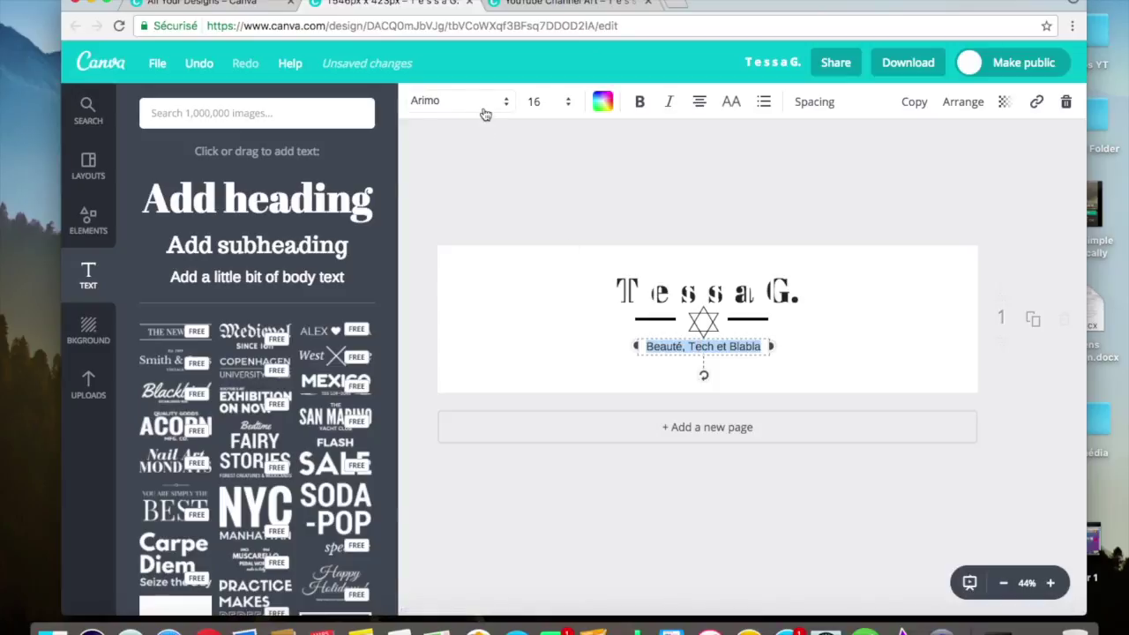
left_click(487, 105)
scroll(454, 369, "down", 5)
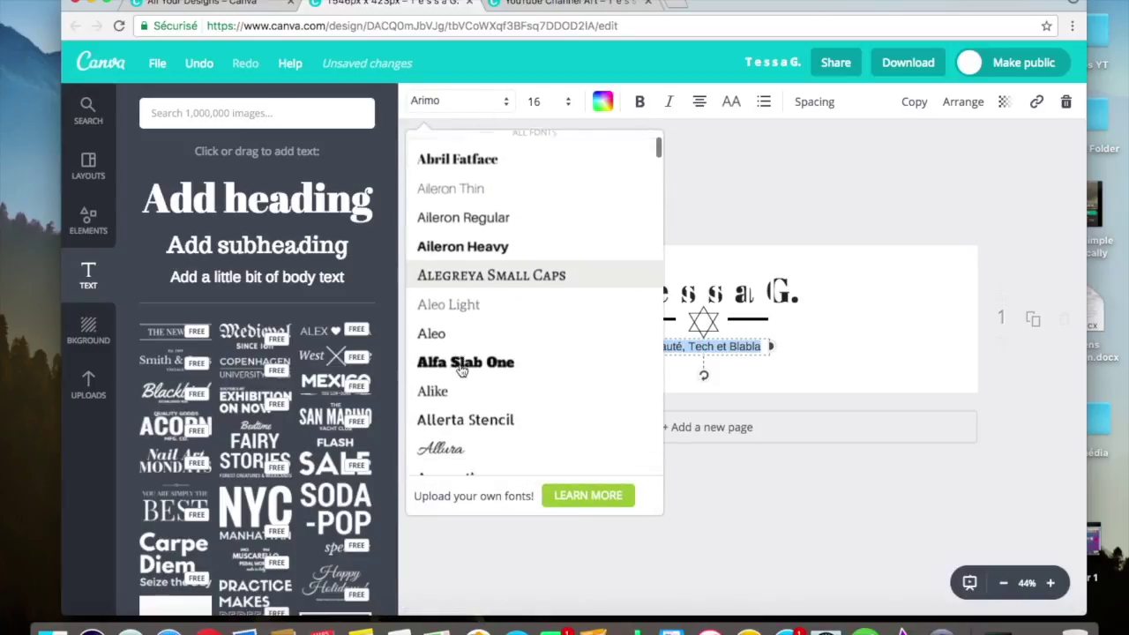
left_click(453, 370)
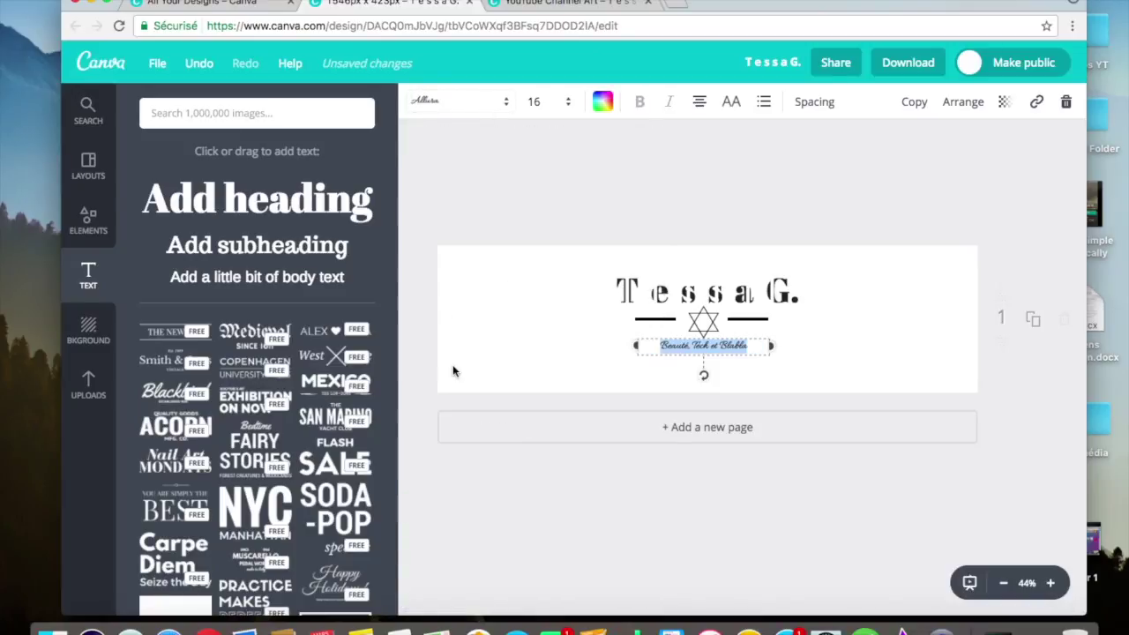
left_click(564, 105)
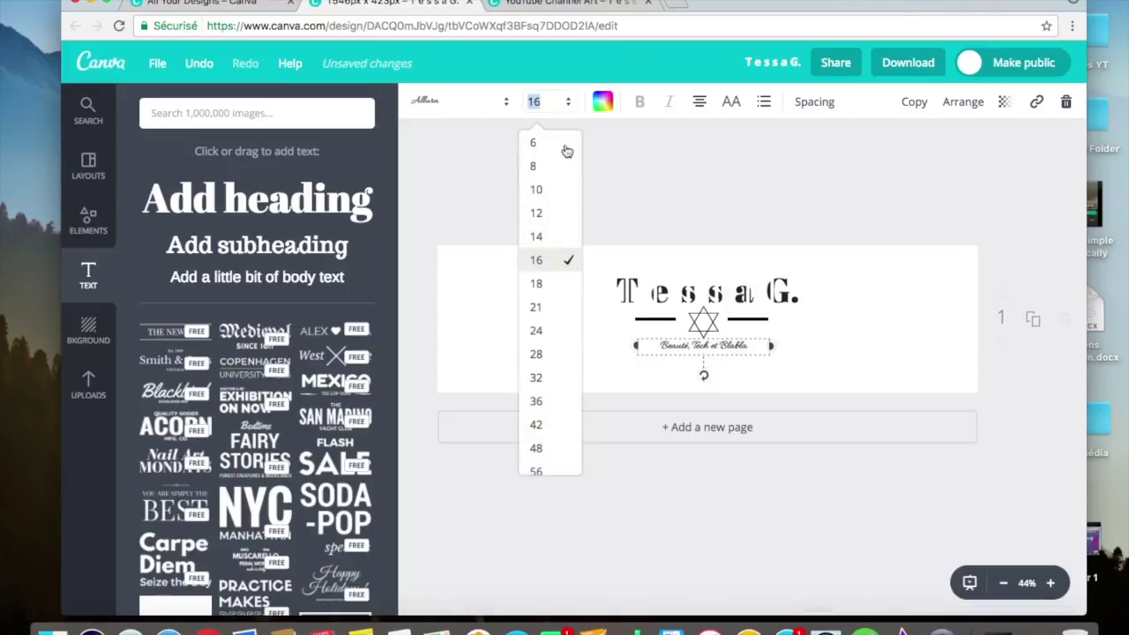
left_click(545, 284)
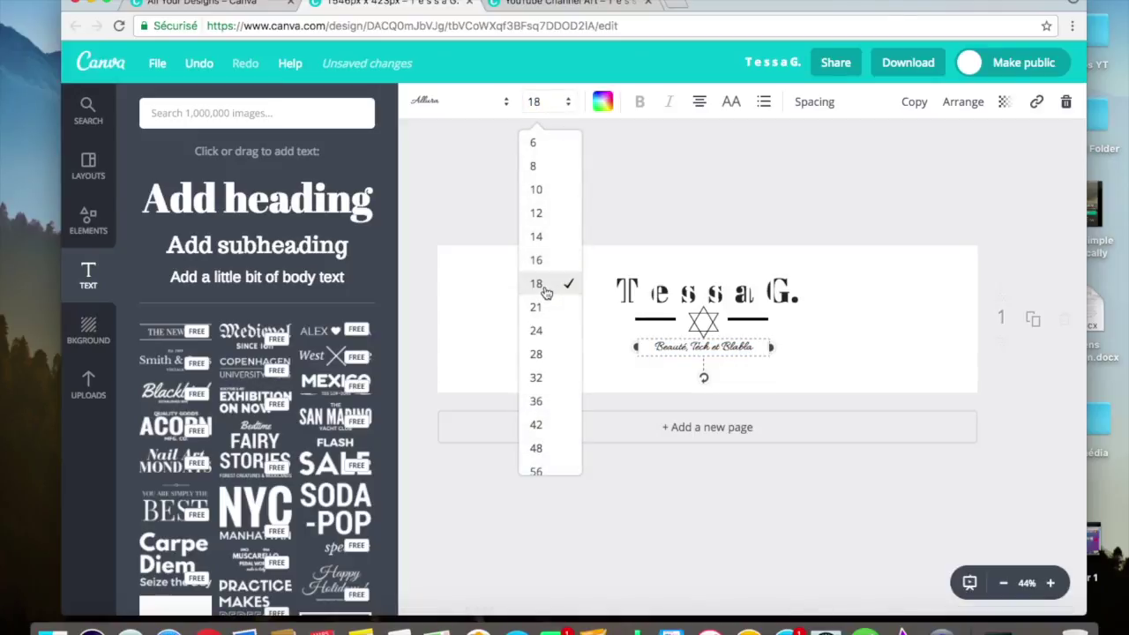
left_click(567, 101)
left_click(538, 331)
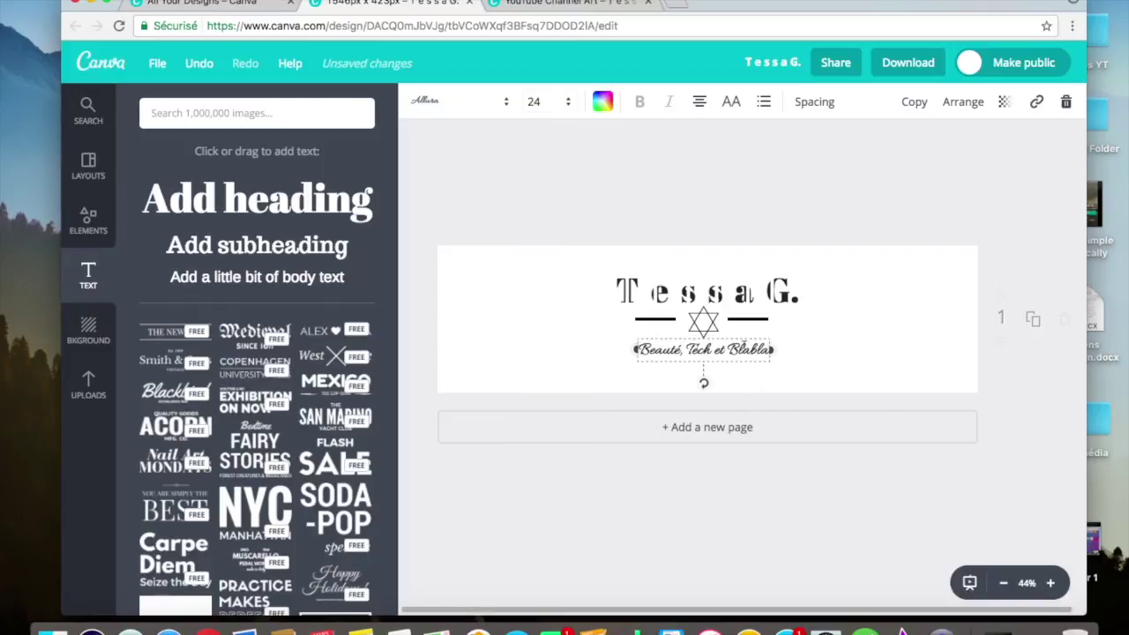
Add a solid black heart shape and shrink it into the banner's lower-left corner.
left_click(822, 386)
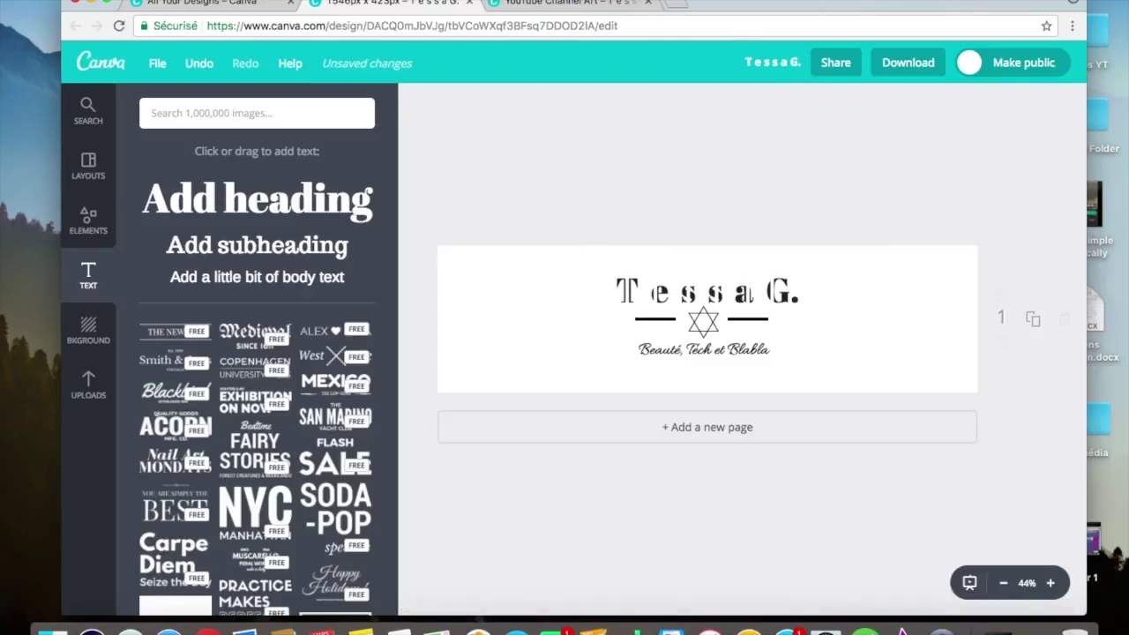
left_click(89, 221)
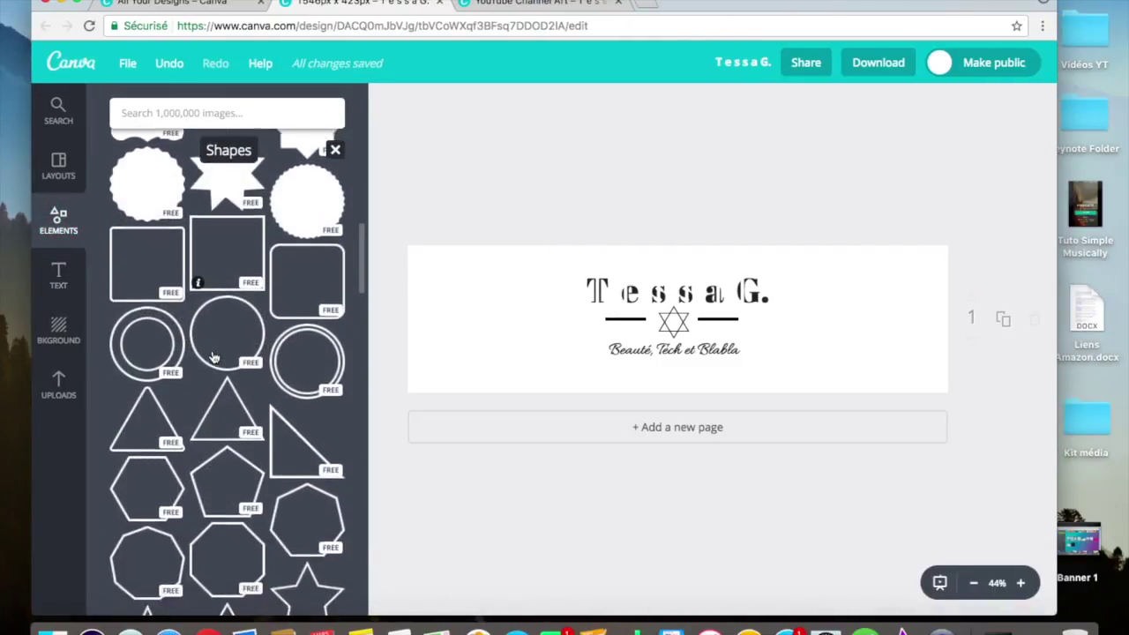
scroll(212, 357, "up", 5)
left_click(153, 306)
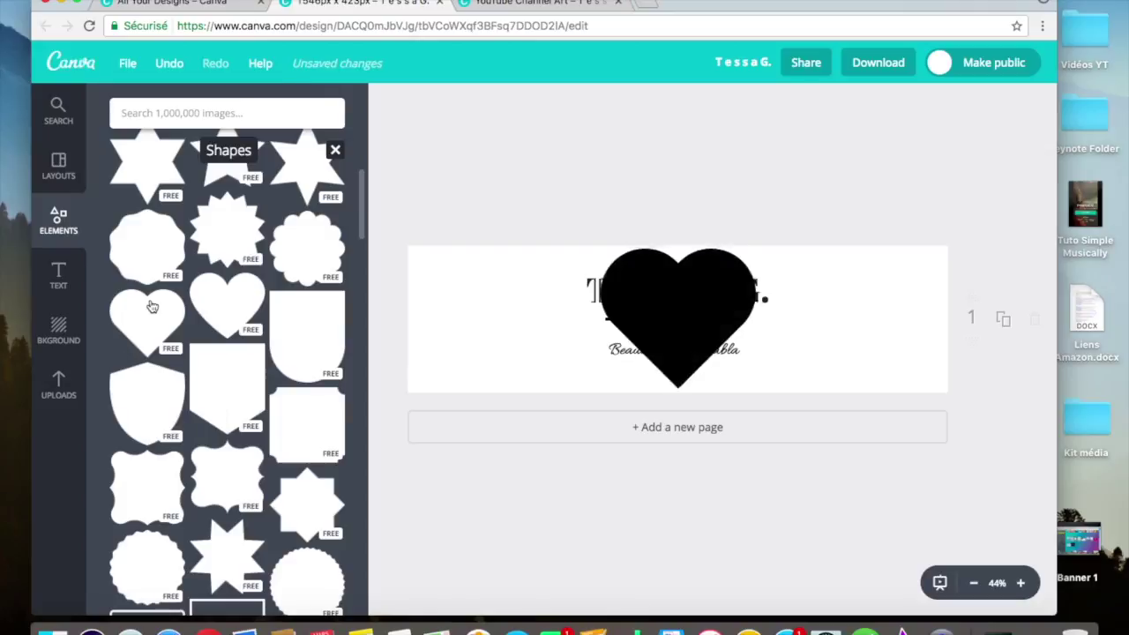
left_click_drag(599, 250, 422, 363)
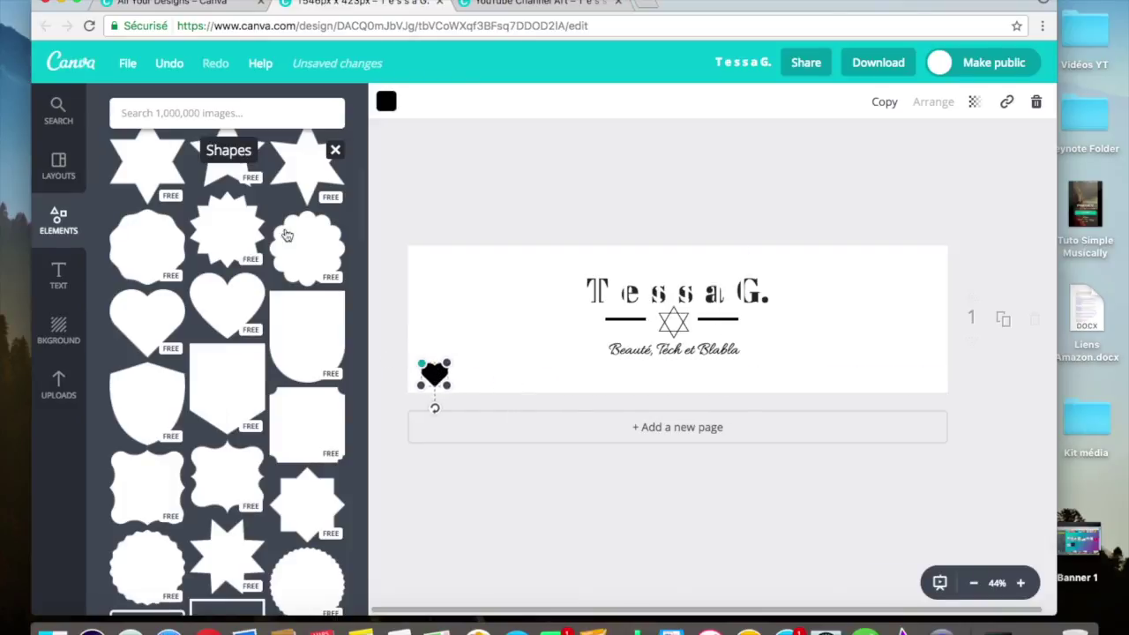
Search the image library for facebook and add the plain white "f" logo to the banner.
left_click(255, 112)
type("face")
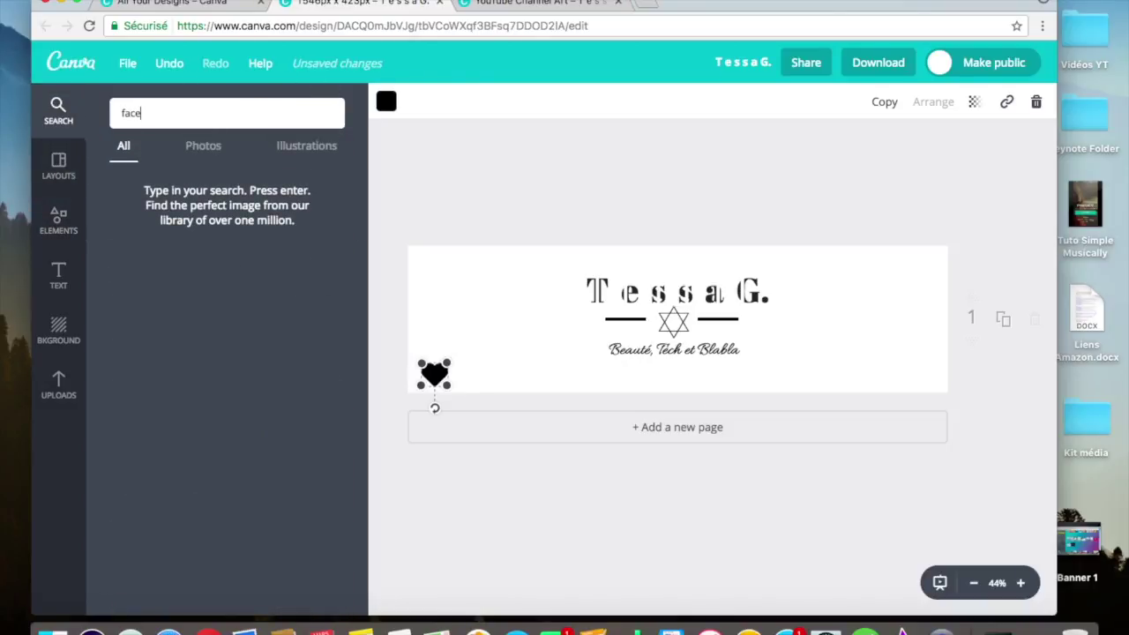
key("Return")
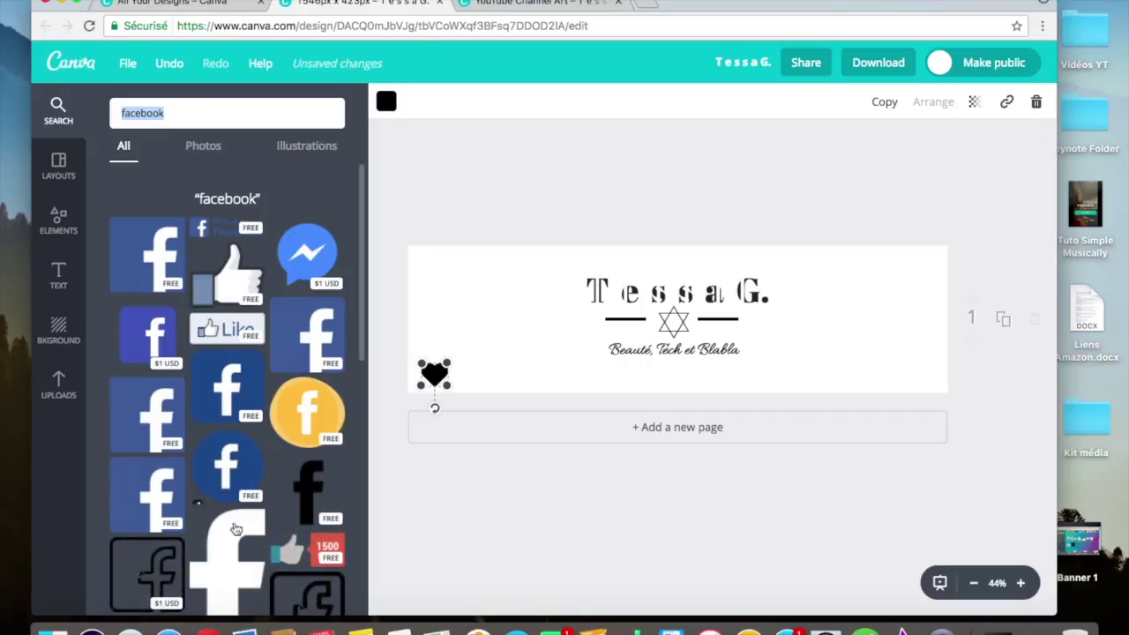
left_click(233, 551)
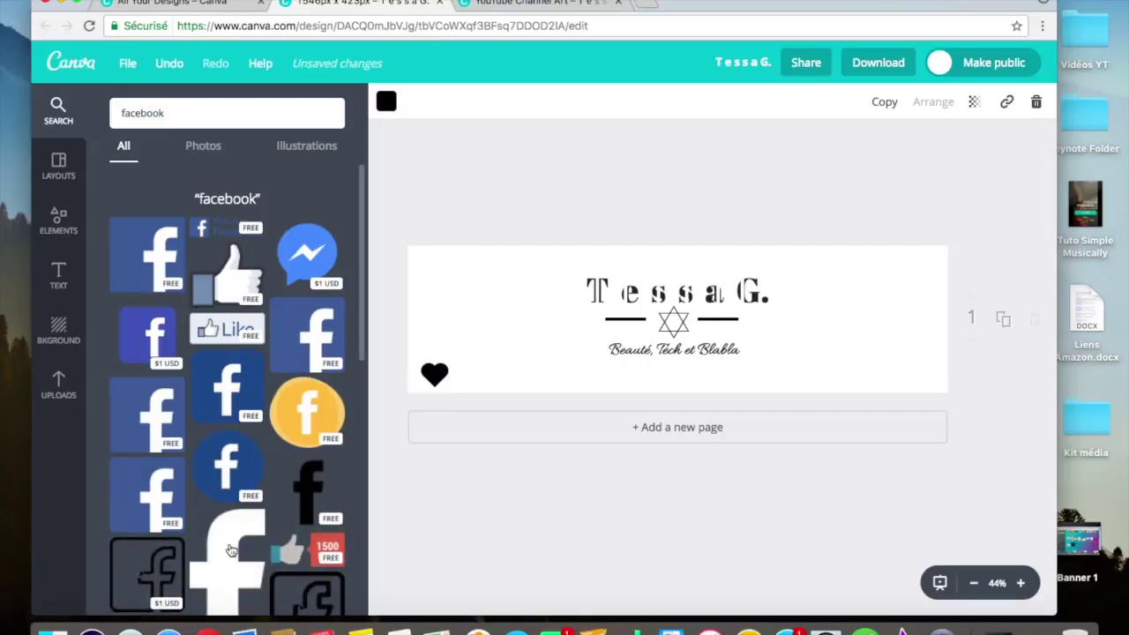
Colour the Facebook "f" white and shrink it to sit centred on the black heart.
left_click(386, 102)
left_click(520, 321)
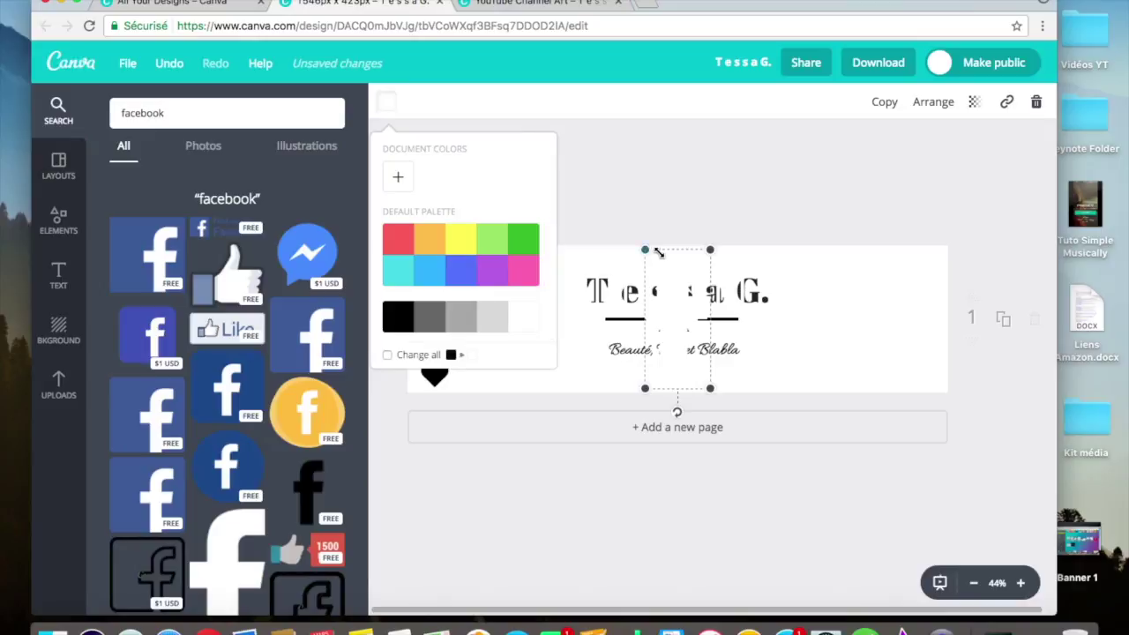
left_click_drag(642, 251, 431, 367)
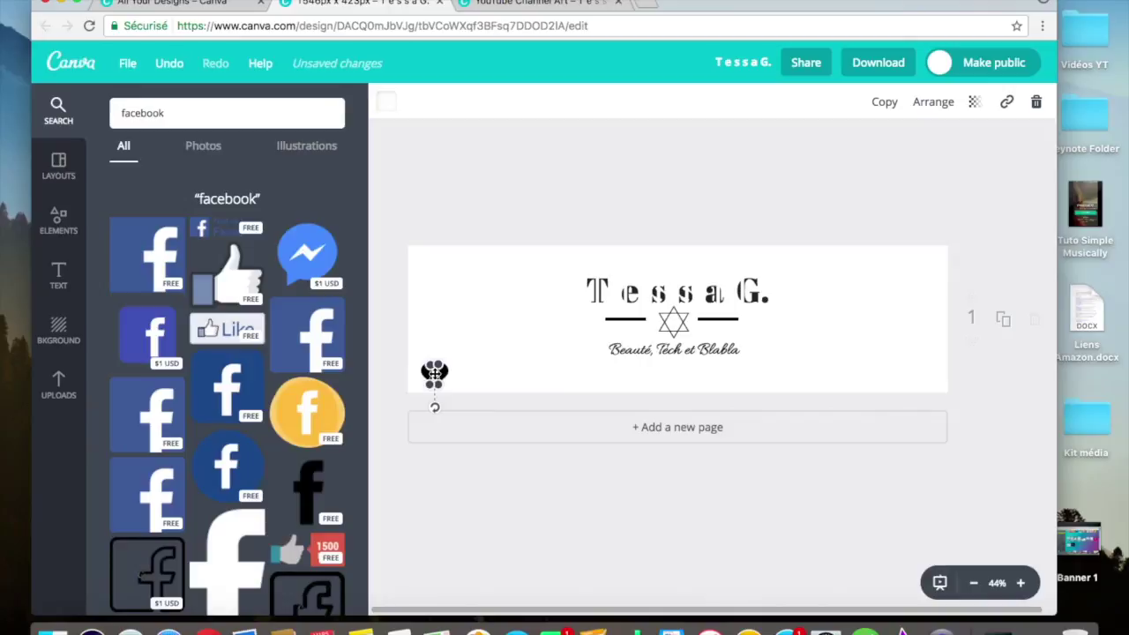
left_click(489, 376)
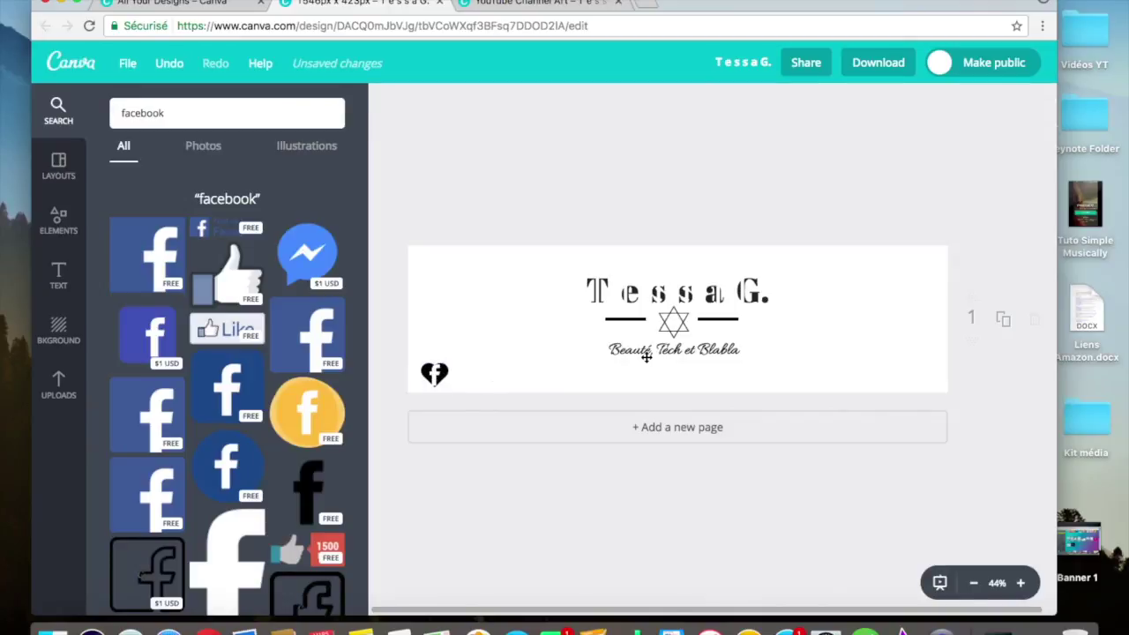
Place a copy of the tagline text beside the heart, change it to "DailieCrushes" and narrow its text box to fit.
left_click_drag(647, 355, 476, 385)
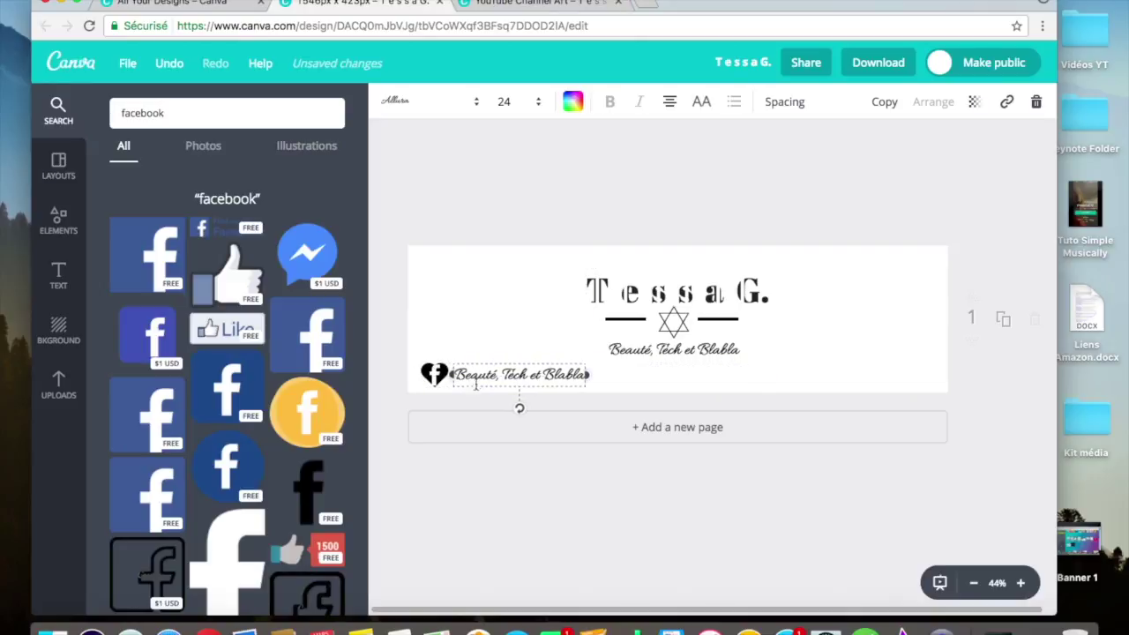
double_click(487, 379)
type("D")
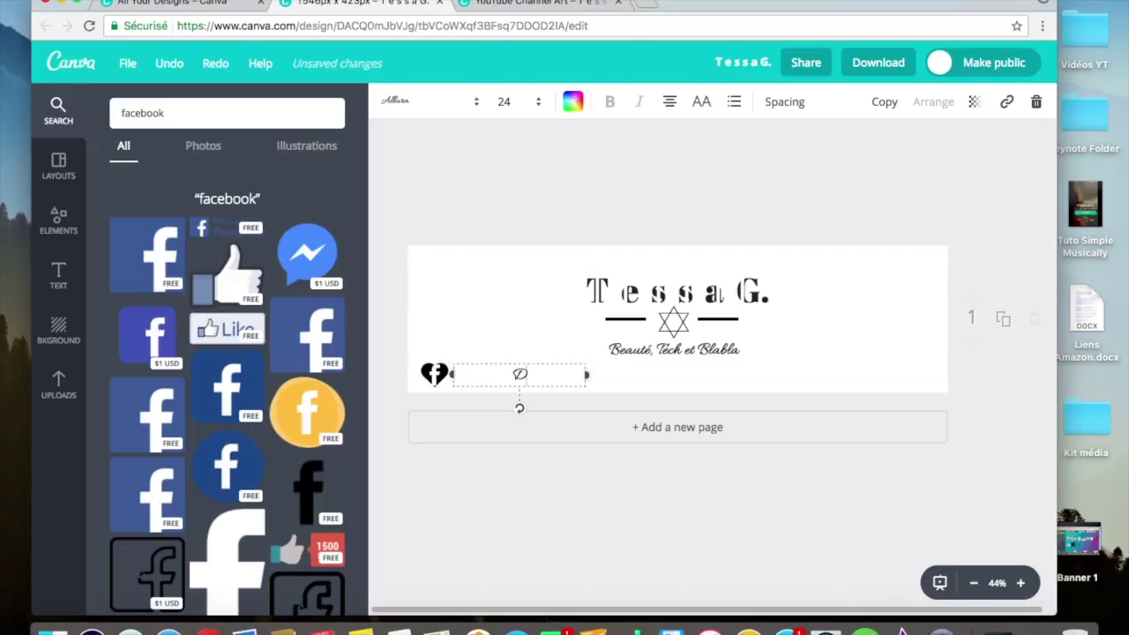
type("ailieCrushes")
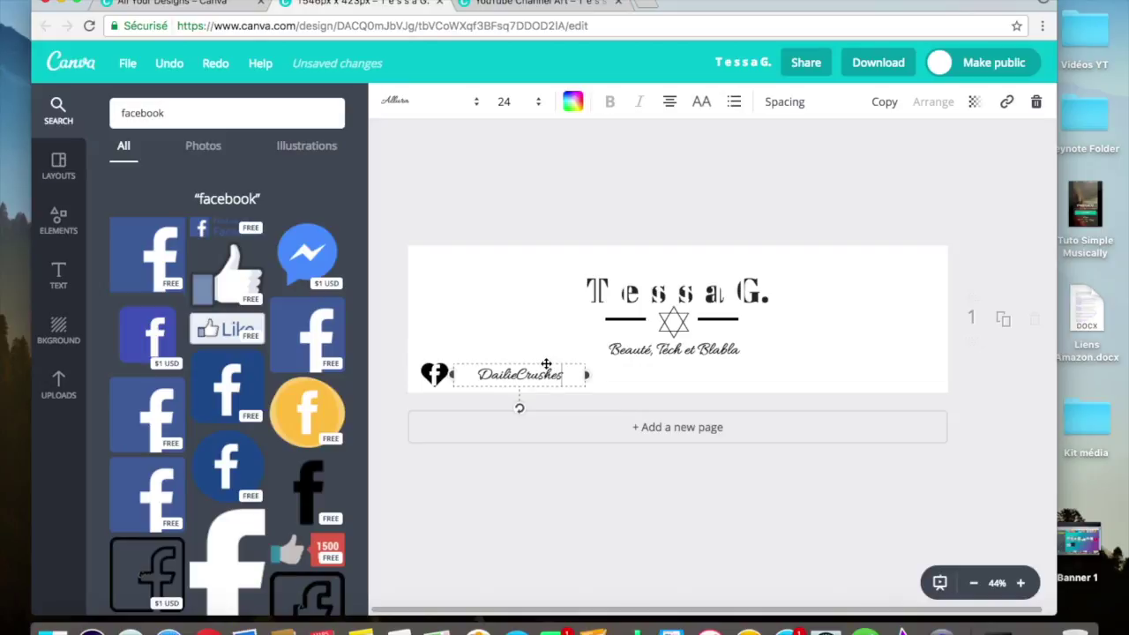
left_click_drag(589, 375, 541, 375)
left_click(482, 327)
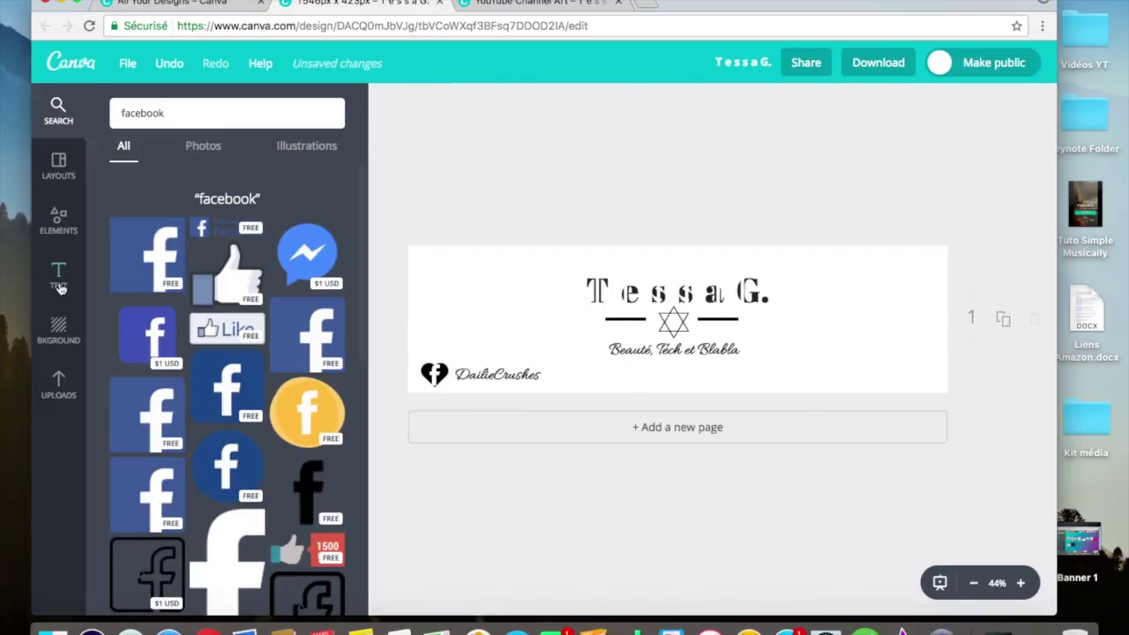
Add a thin black square outline and stretch it to the banner's edges as a frame of about 1549 × 422 px.
left_click(59, 219)
scroll(212, 390, "down", 5)
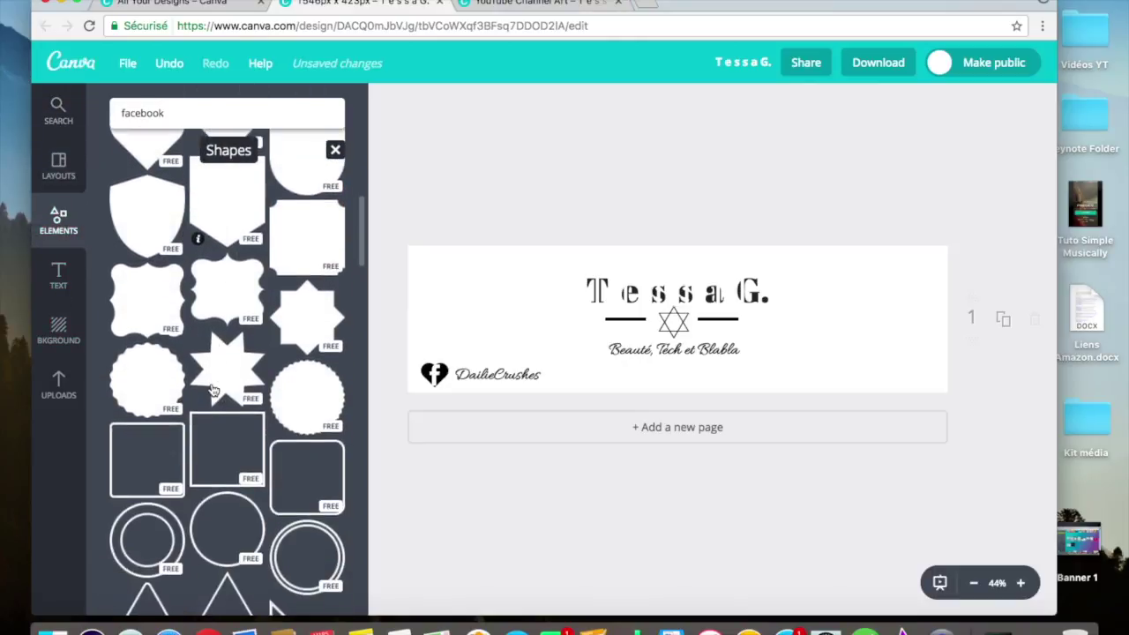
left_click(219, 459)
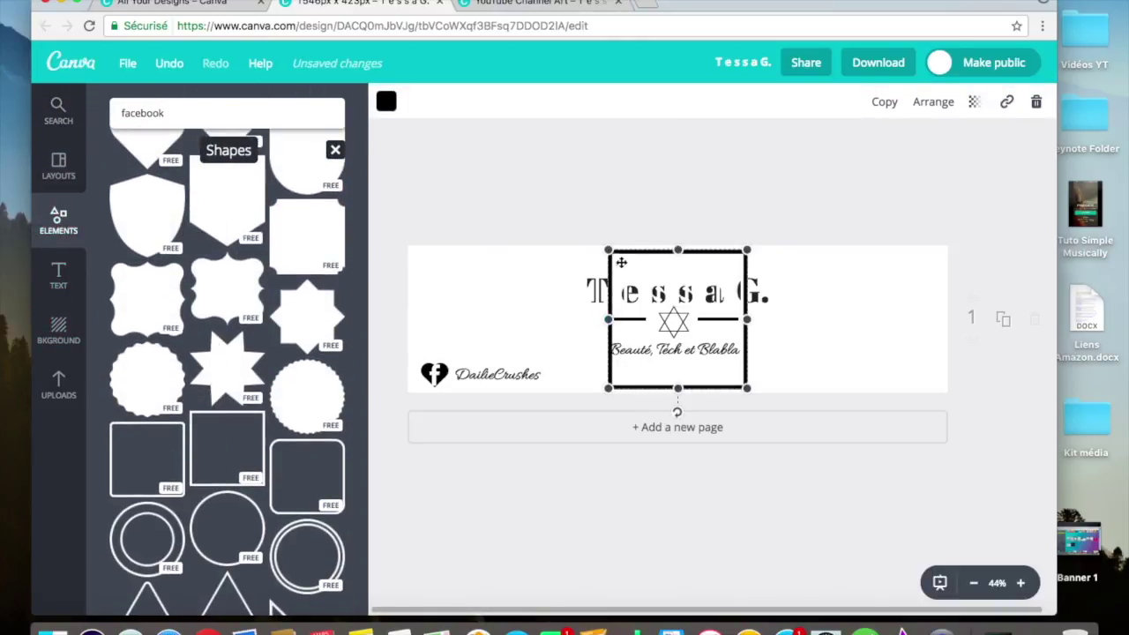
left_click_drag(610, 252, 682, 339)
left_click_drag(469, 359, 408, 366)
left_click_drag(577, 323, 571, 247)
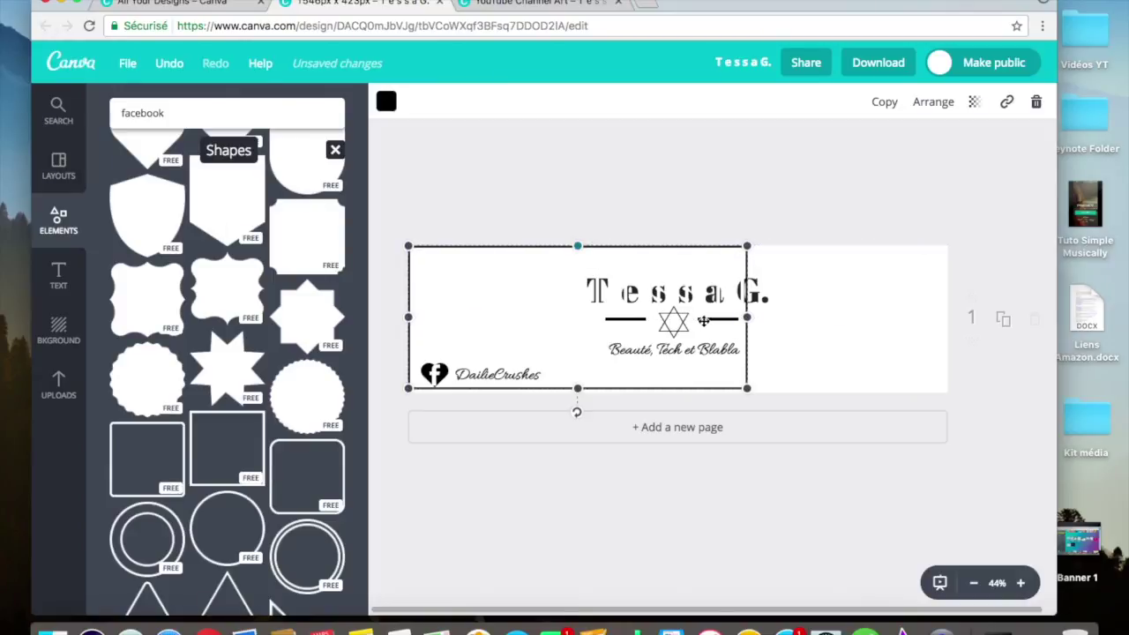
left_click_drag(746, 318, 947, 343)
left_click_drag(678, 388, 677, 390)
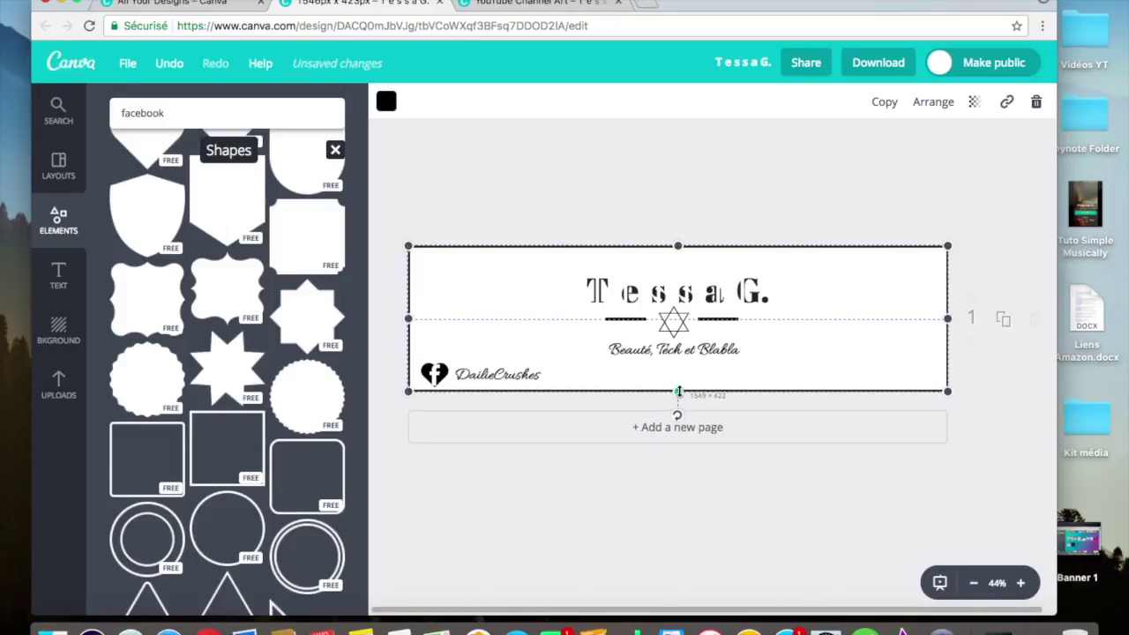
left_click(703, 204)
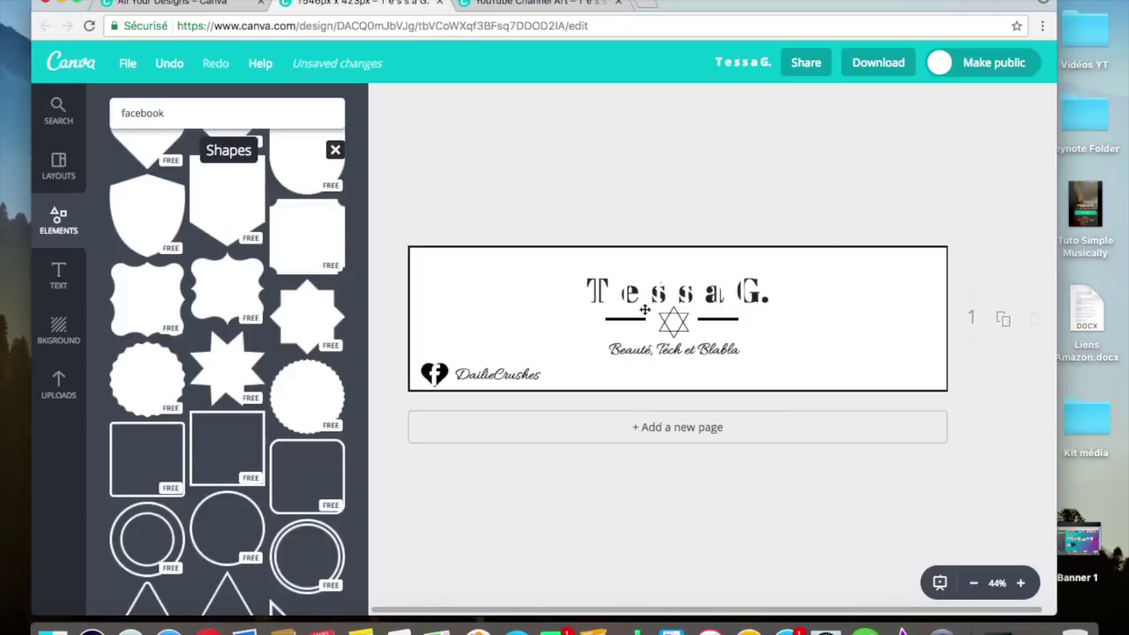
Download the finished banner as a PNG and dismiss the download confirmation.
left_click(878, 64)
left_click(929, 246)
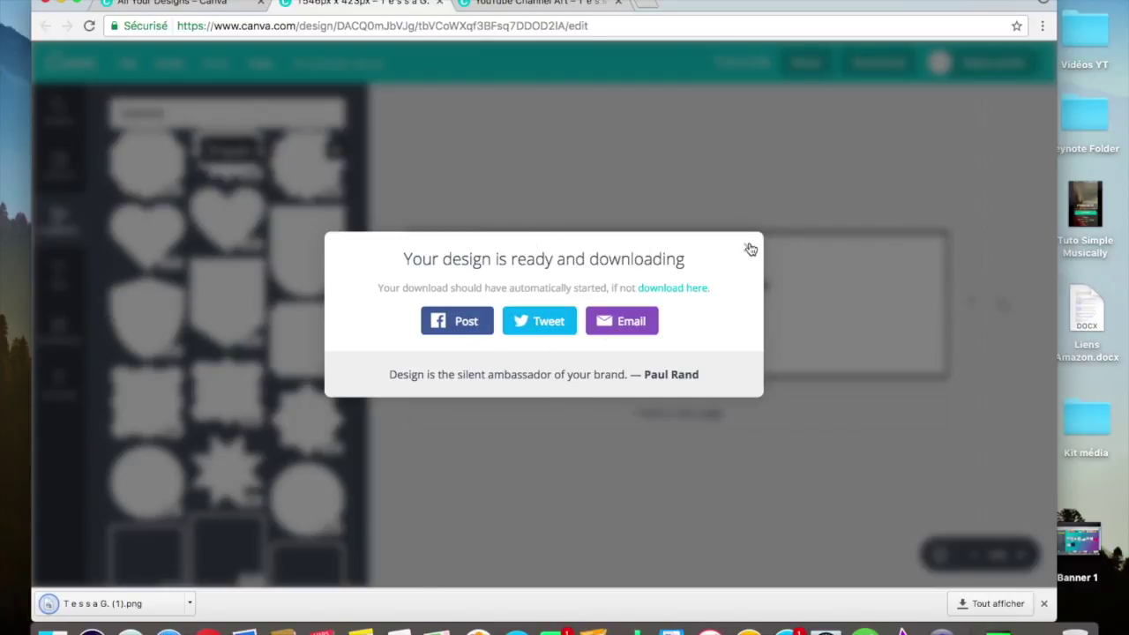
left_click(749, 250)
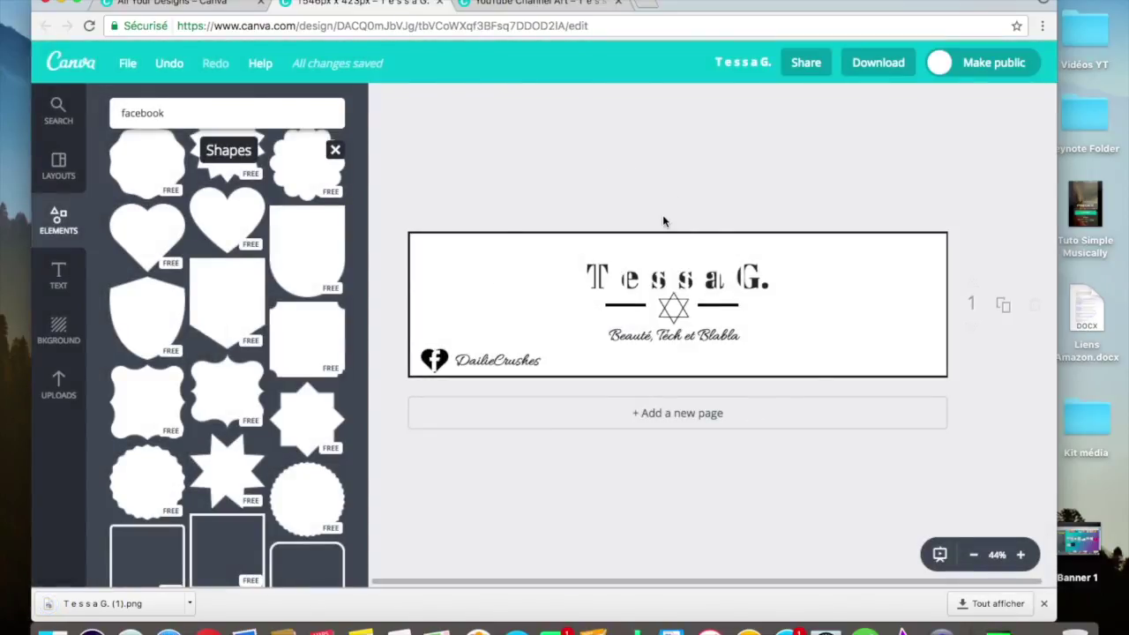
Close the banner design and look through the list of all designs.
left_click(440, 3)
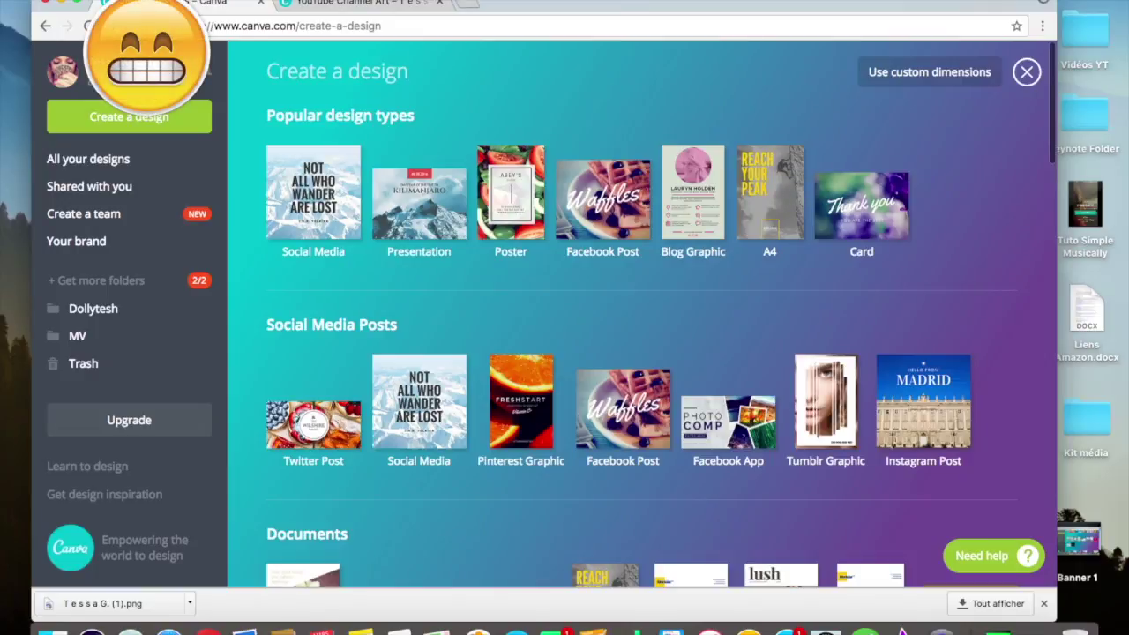
left_click(122, 169)
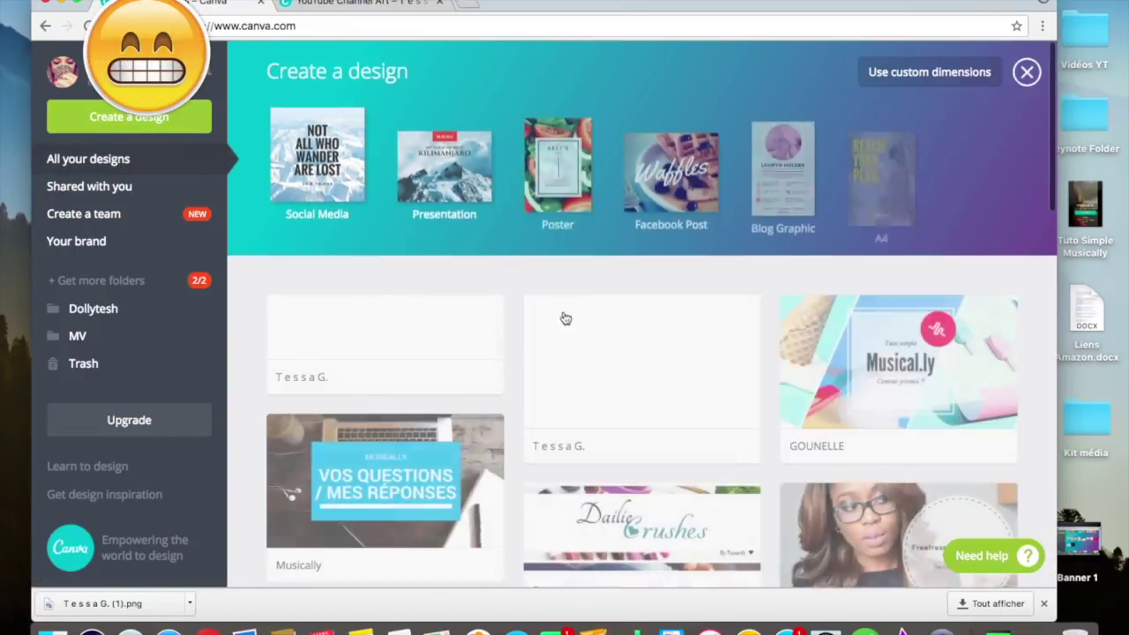
scroll(502, 295, "down", 1)
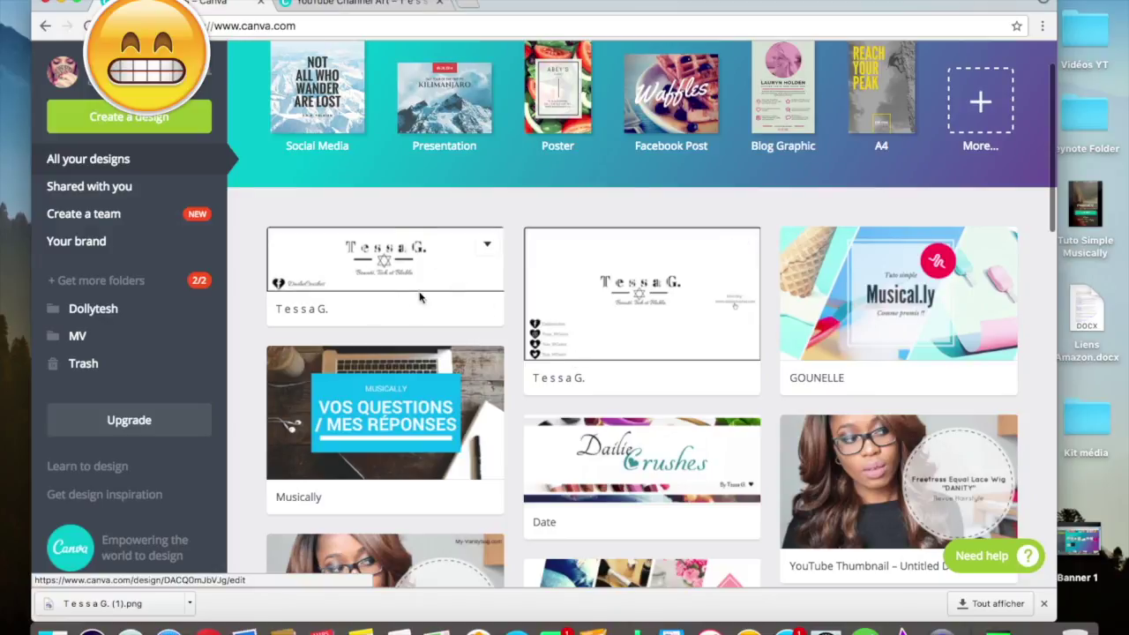
scroll(399, 281, "down", 1)
scroll(295, 328, "up", 2)
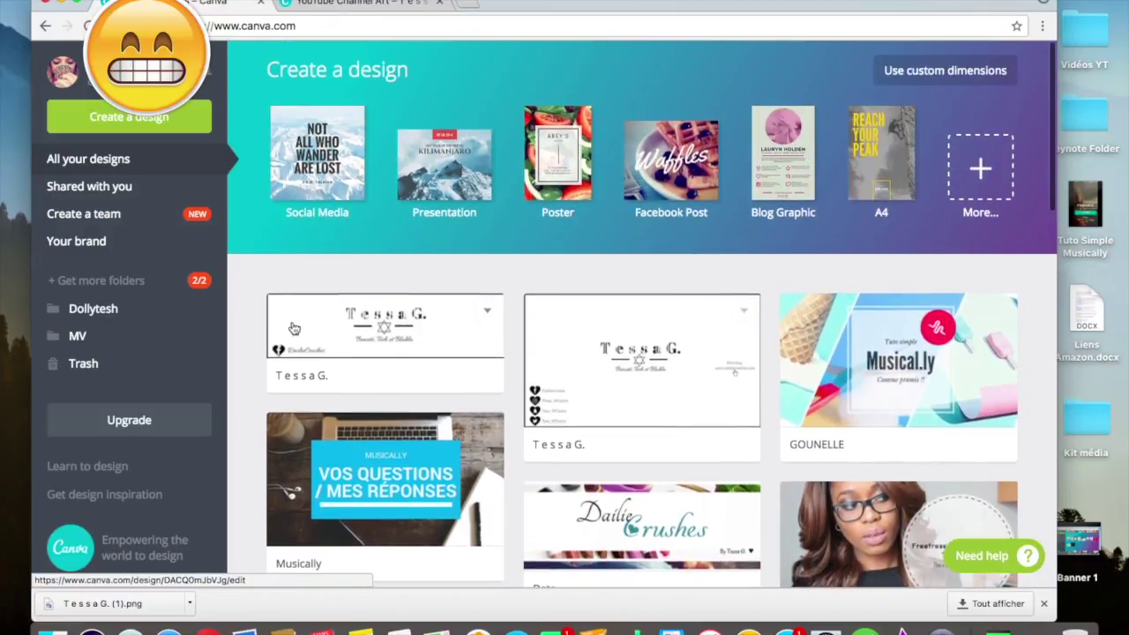
Create a new design of the YouTube Channel Art type from the social media and email headers.
left_click(981, 169)
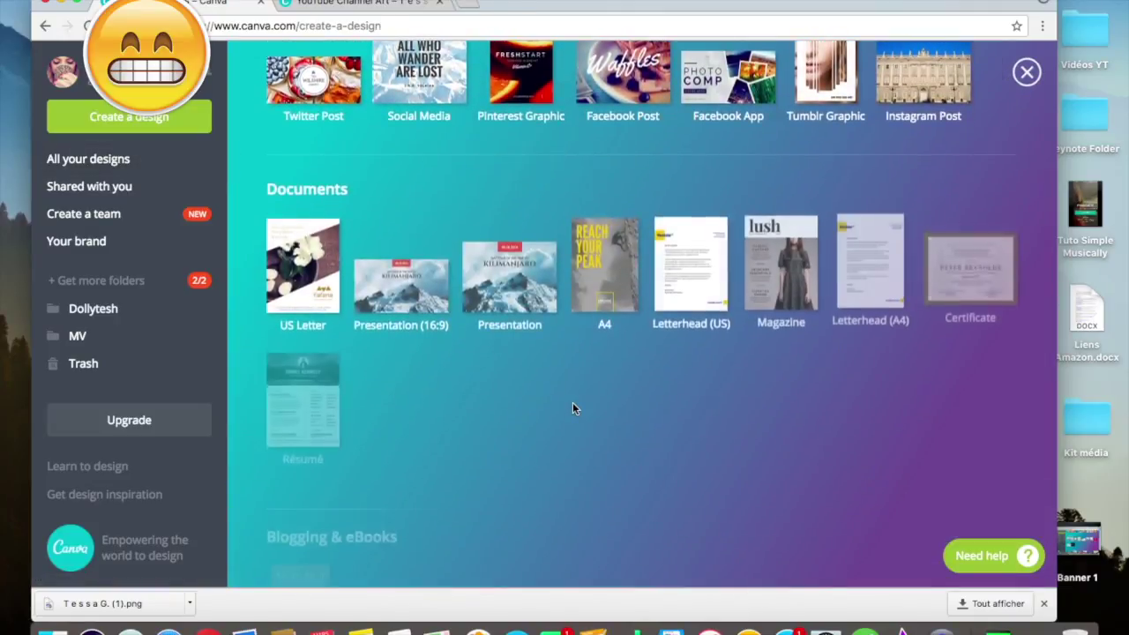
scroll(562, 415, "down", 5)
scroll(561, 422, "down", 10)
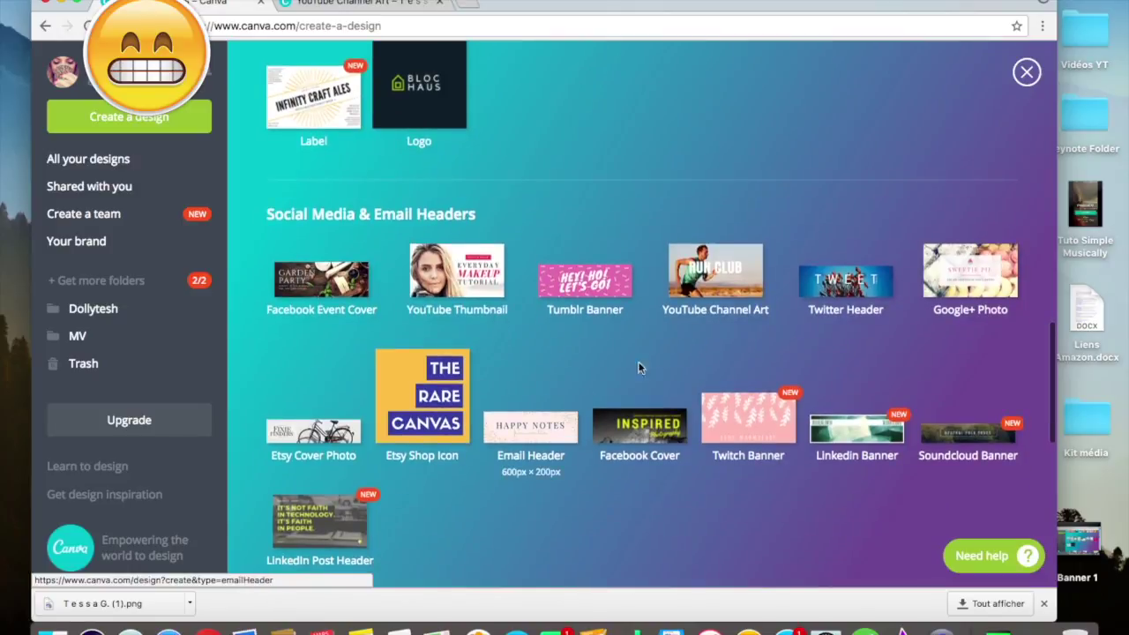
left_click(714, 273)
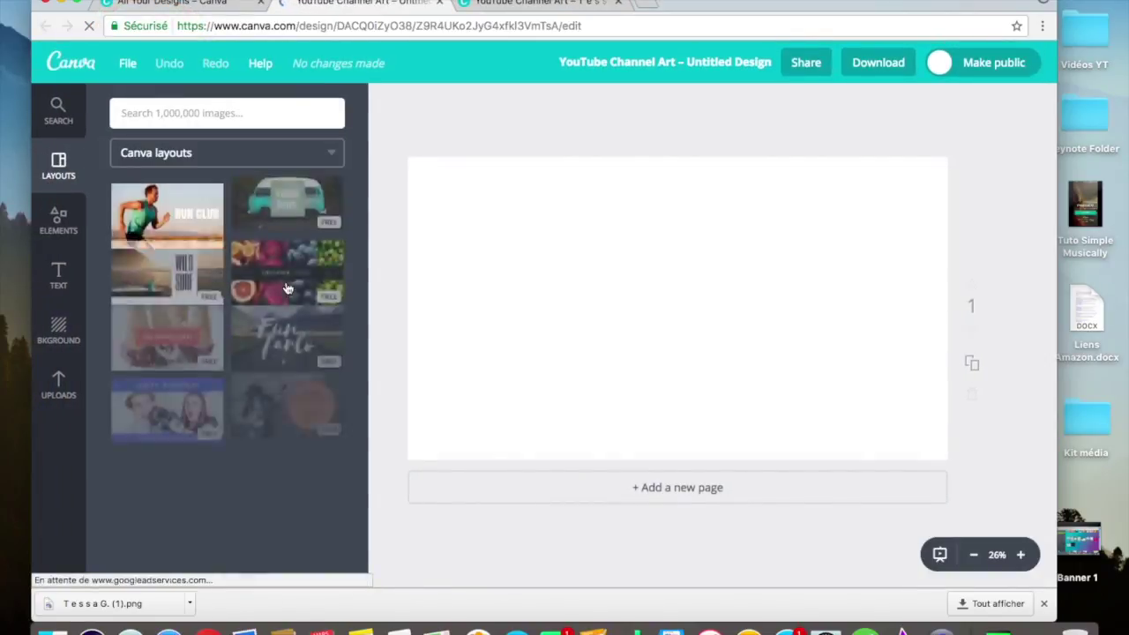
Upload the downloaded banner PNG and place it in the middle of the blank channel art page.
left_click(56, 381)
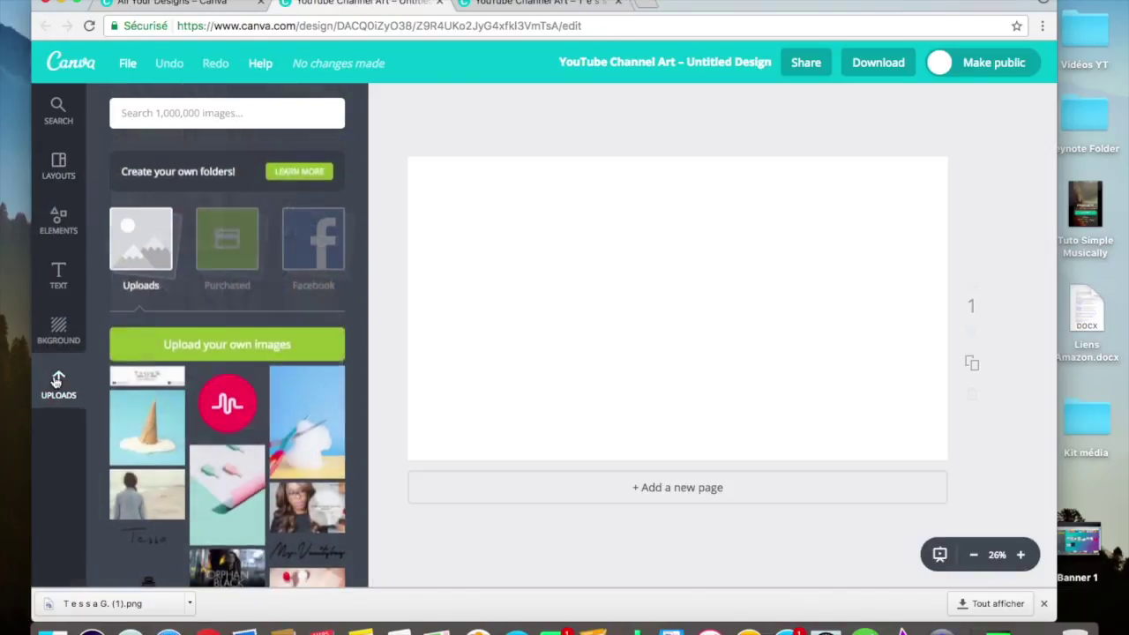
left_click(176, 342)
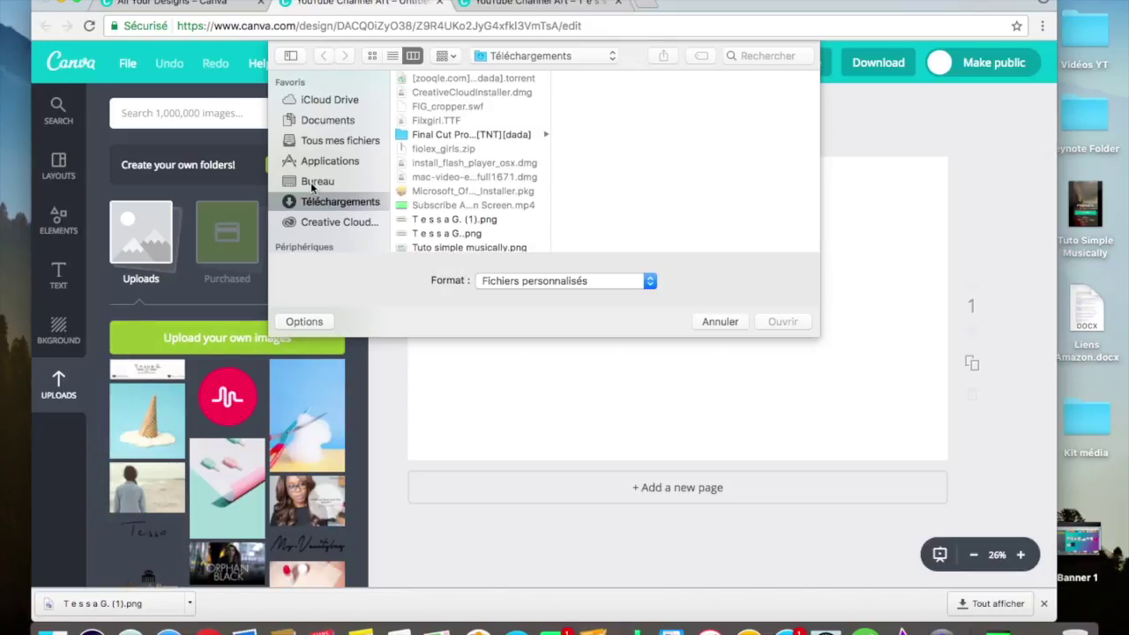
left_click(330, 141)
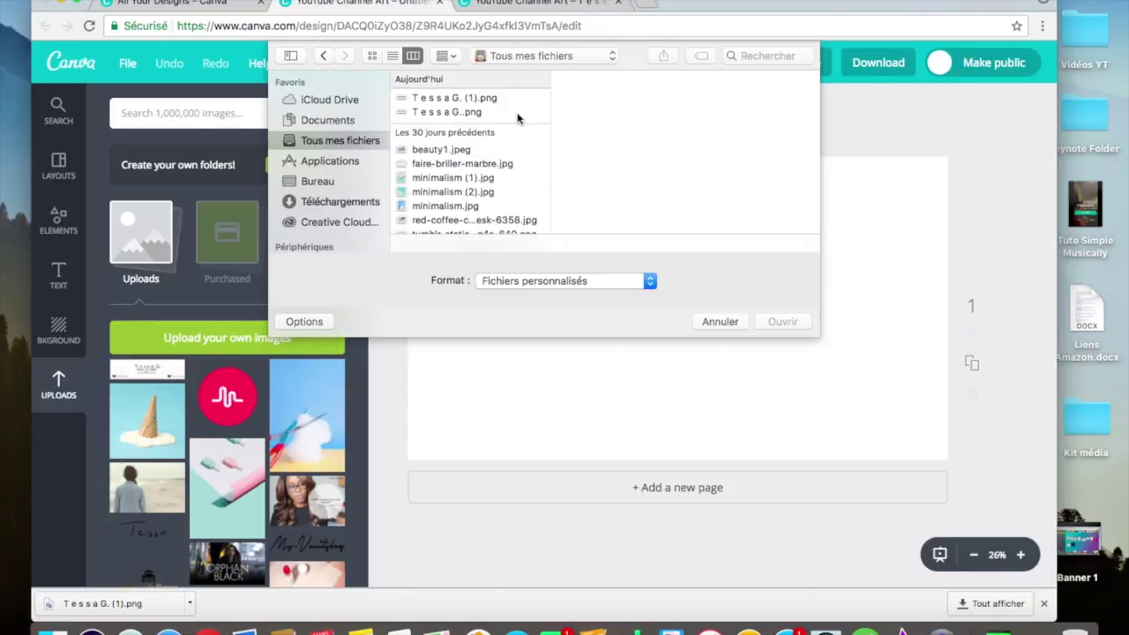
left_click(460, 99)
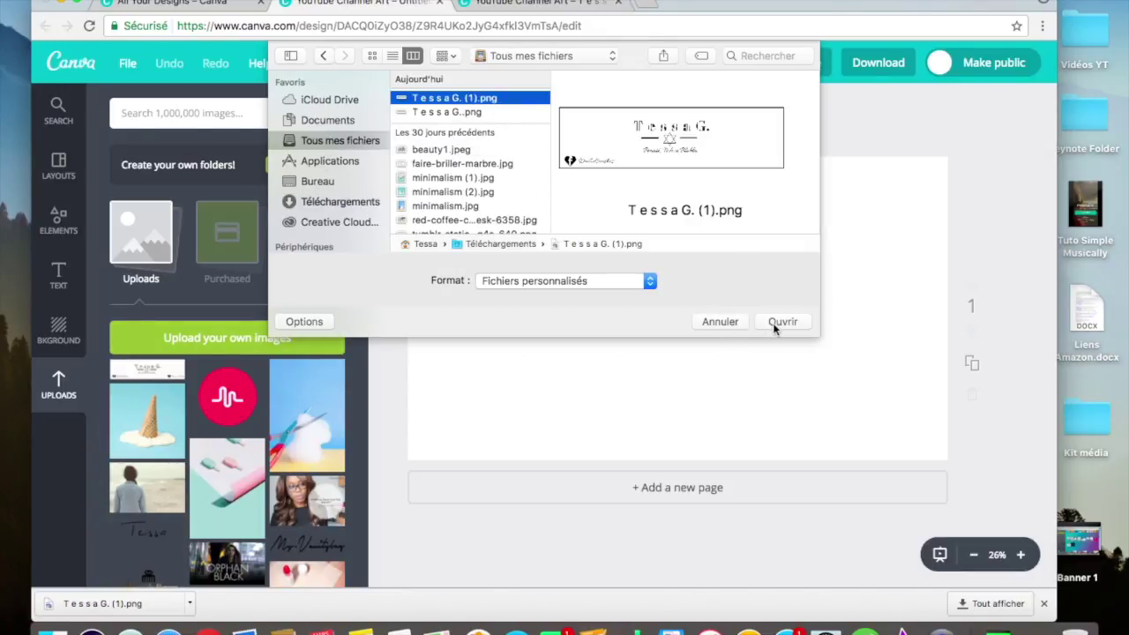
left_click(780, 322)
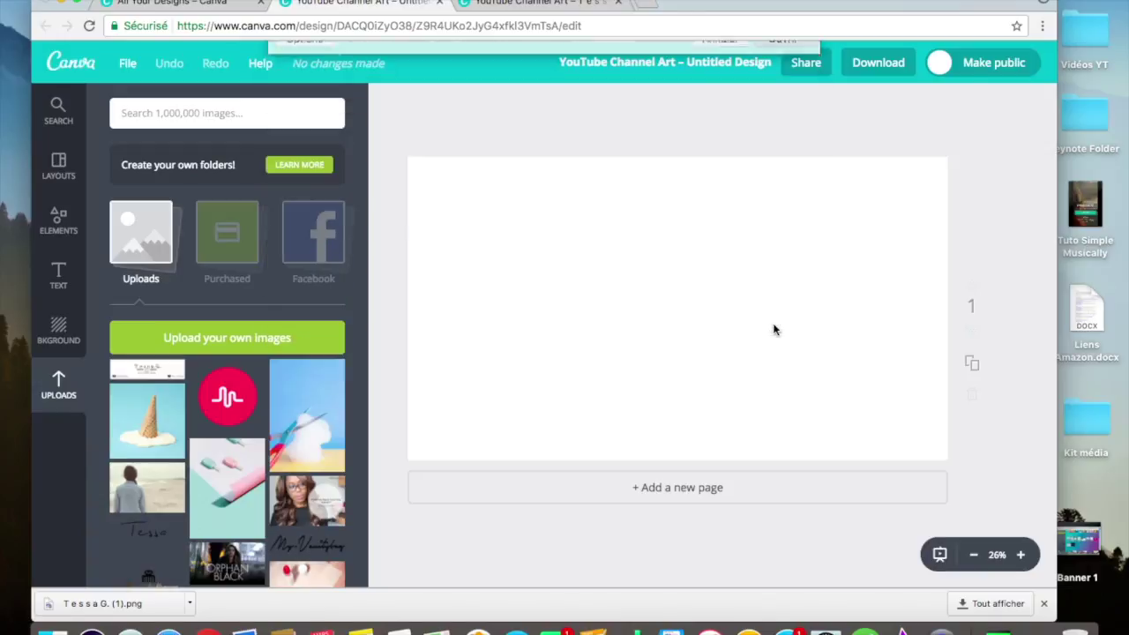
left_click(158, 374)
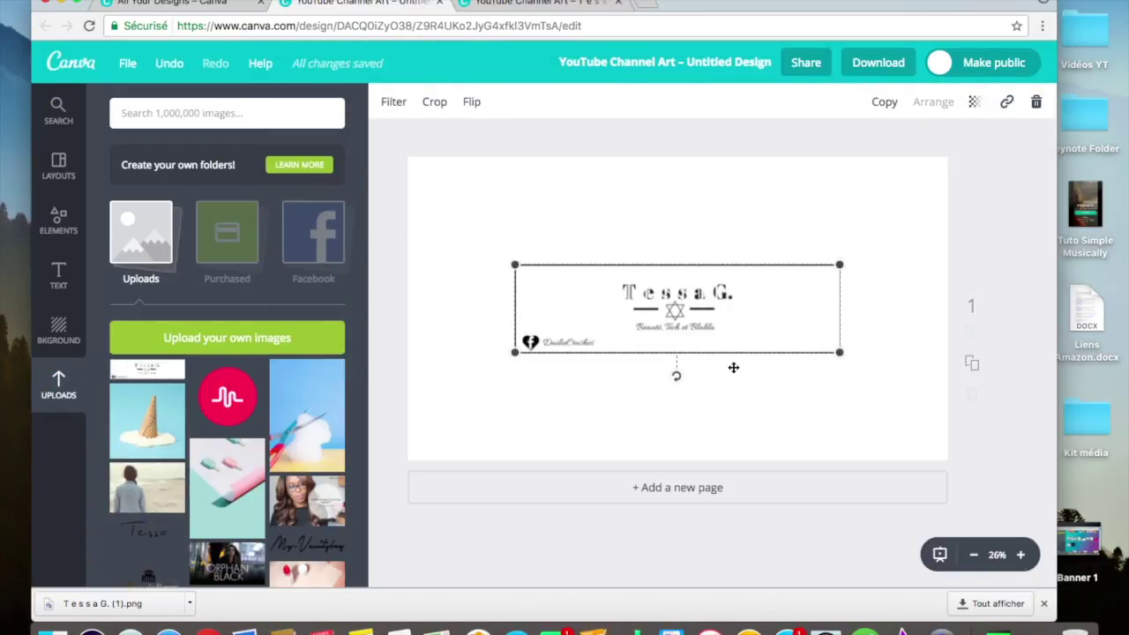
left_click(837, 390)
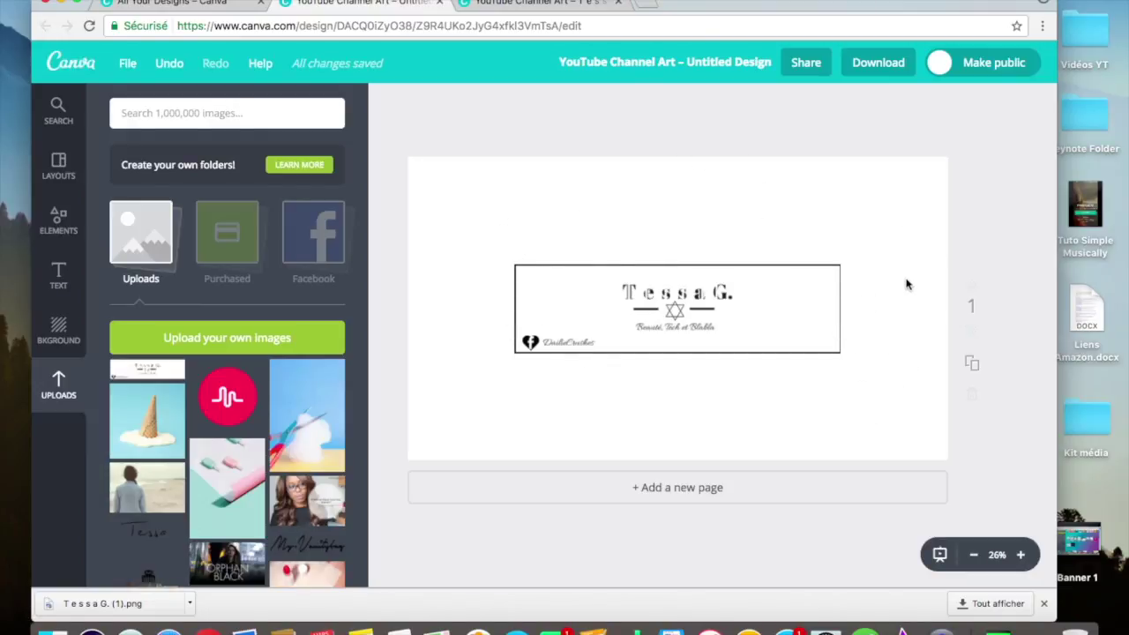
Close the channel art design and check it in the list of all designs.
left_click(440, 4)
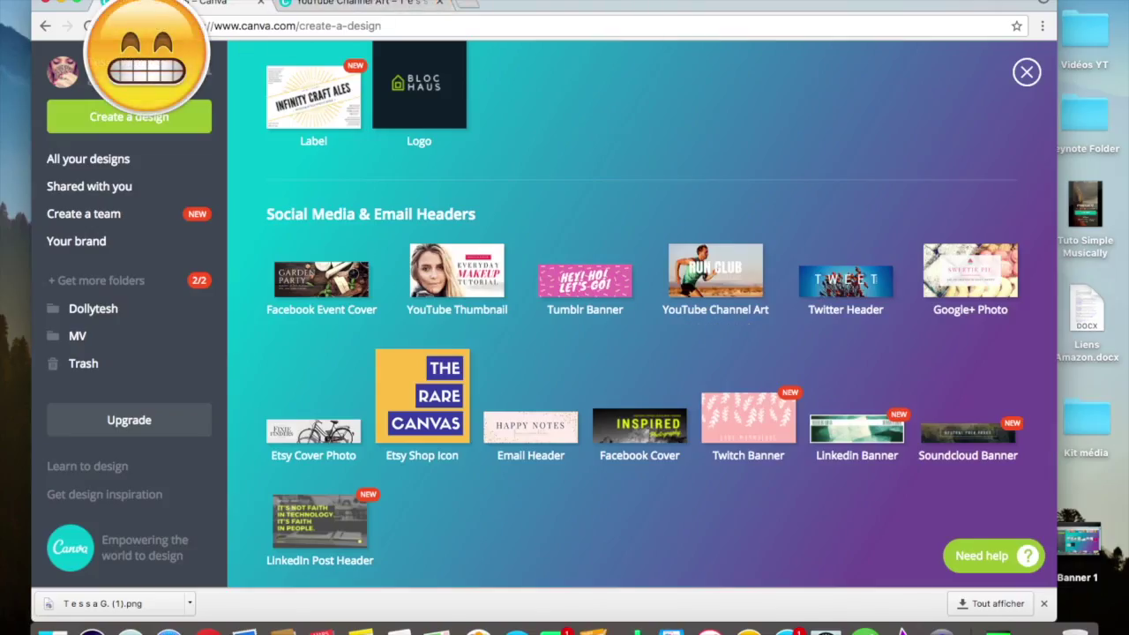
left_click(126, 160)
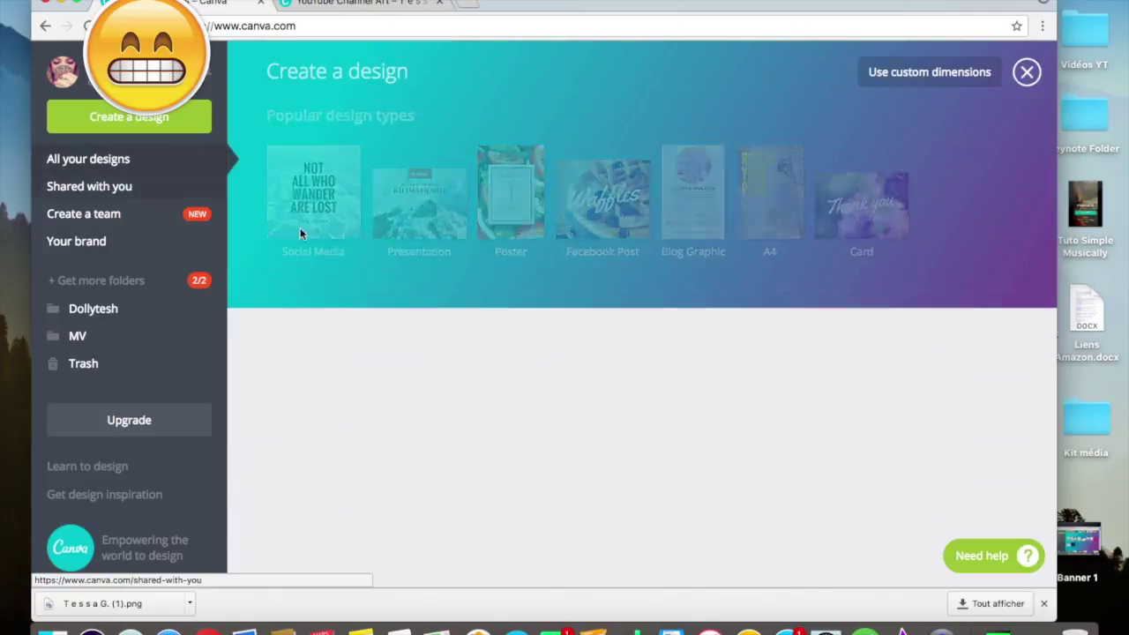
scroll(482, 333, "down", 1)
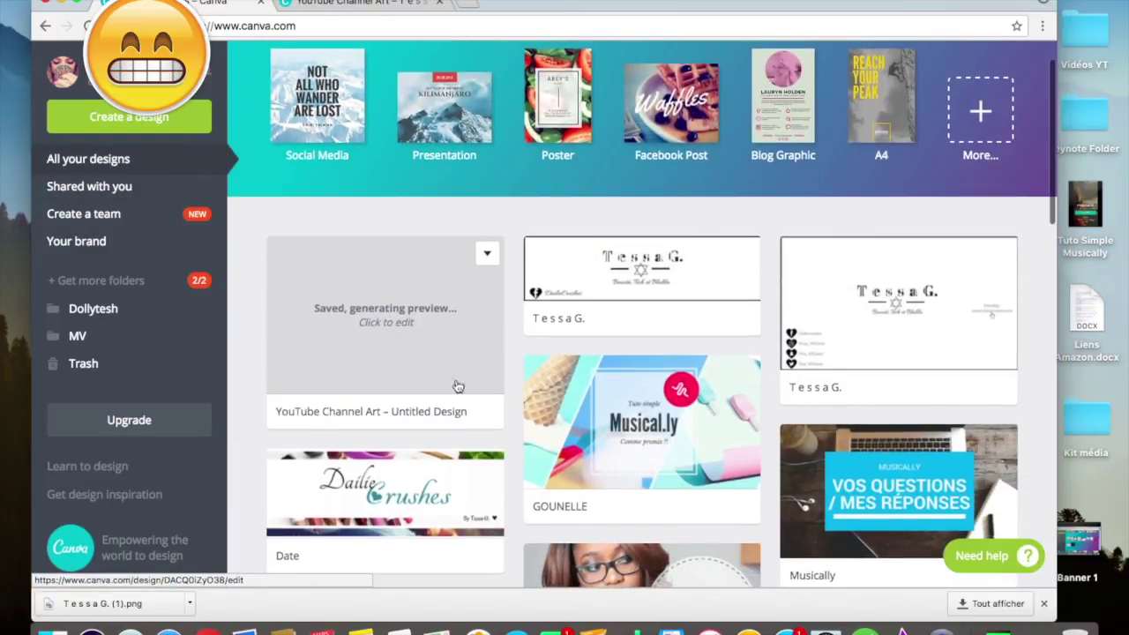
scroll(776, 313, "up", 1)
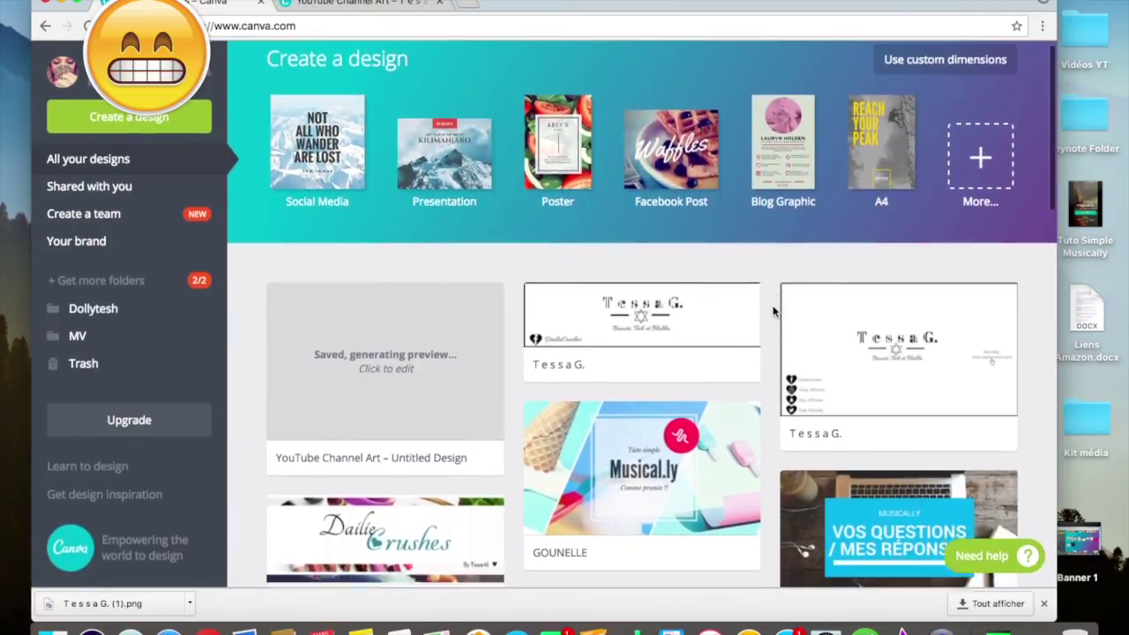